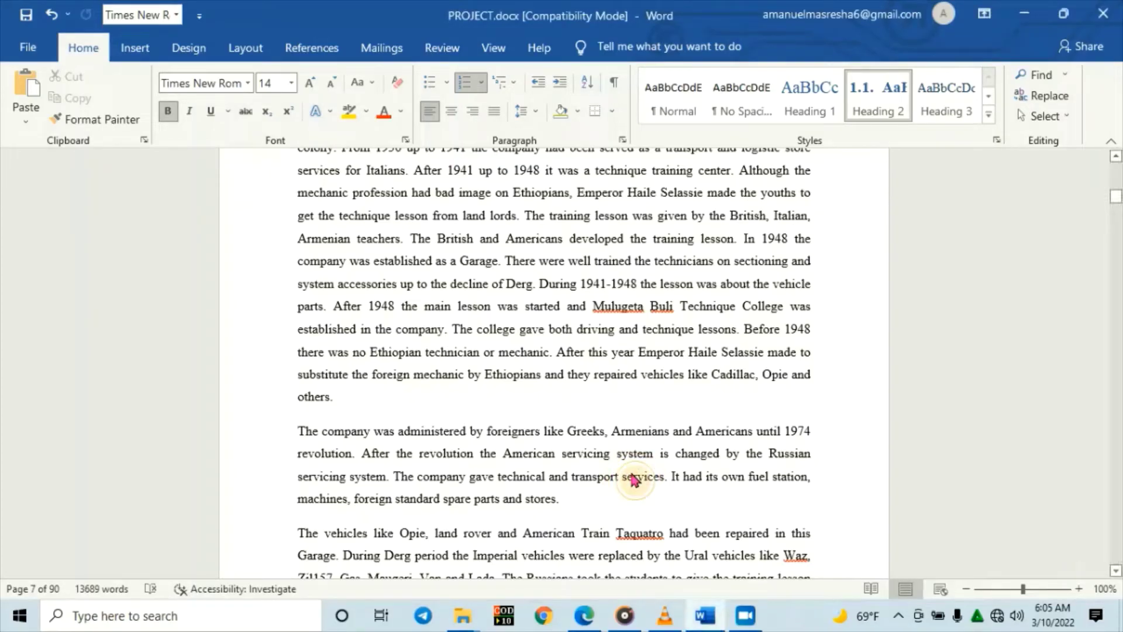
- Scroll from page 7 down to the vehicle photo grid above heading 1.2 on page 8
left_click(631, 475)
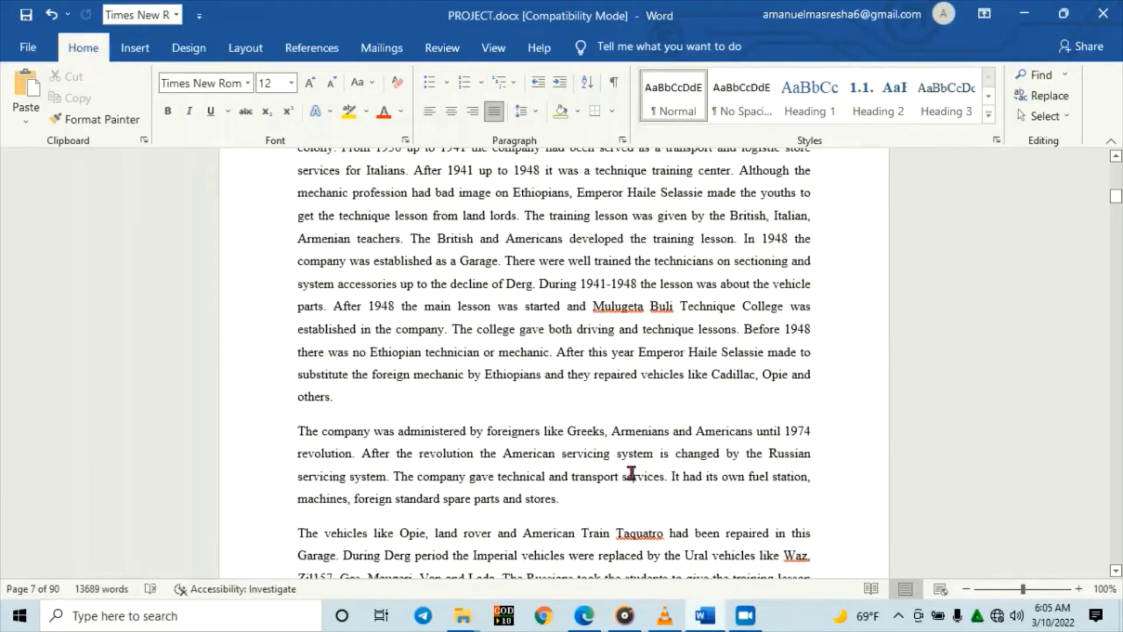
scroll(631, 473, "down", 1)
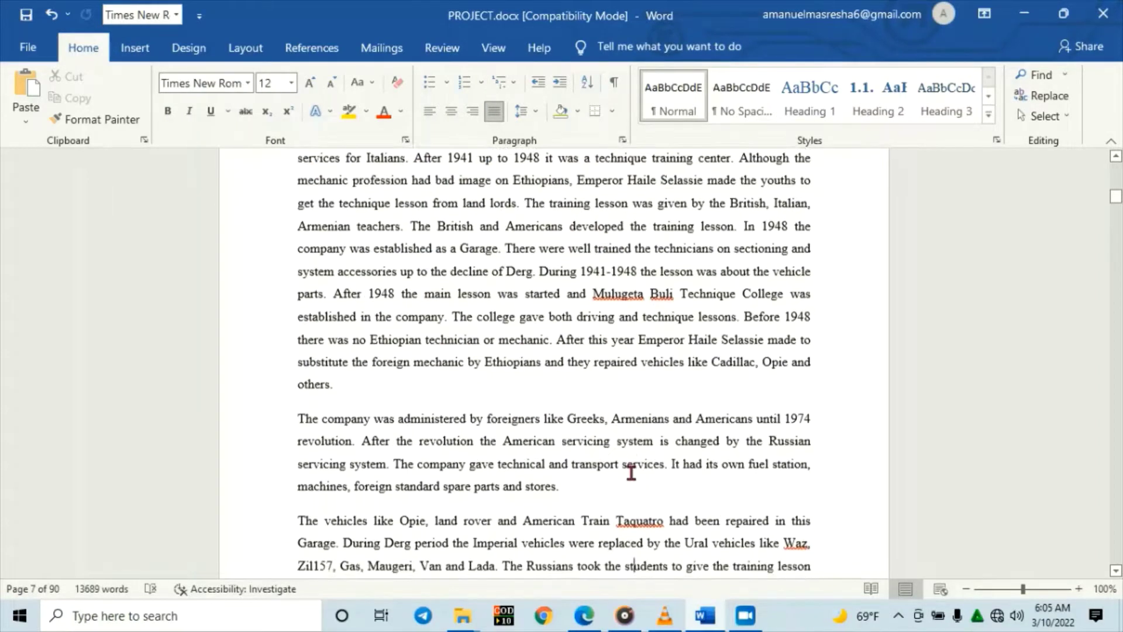
scroll(632, 472, "down", 2)
scroll(632, 472, "down", 7)
scroll(631, 473, "down", 5)
scroll(631, 472, "down", 2)
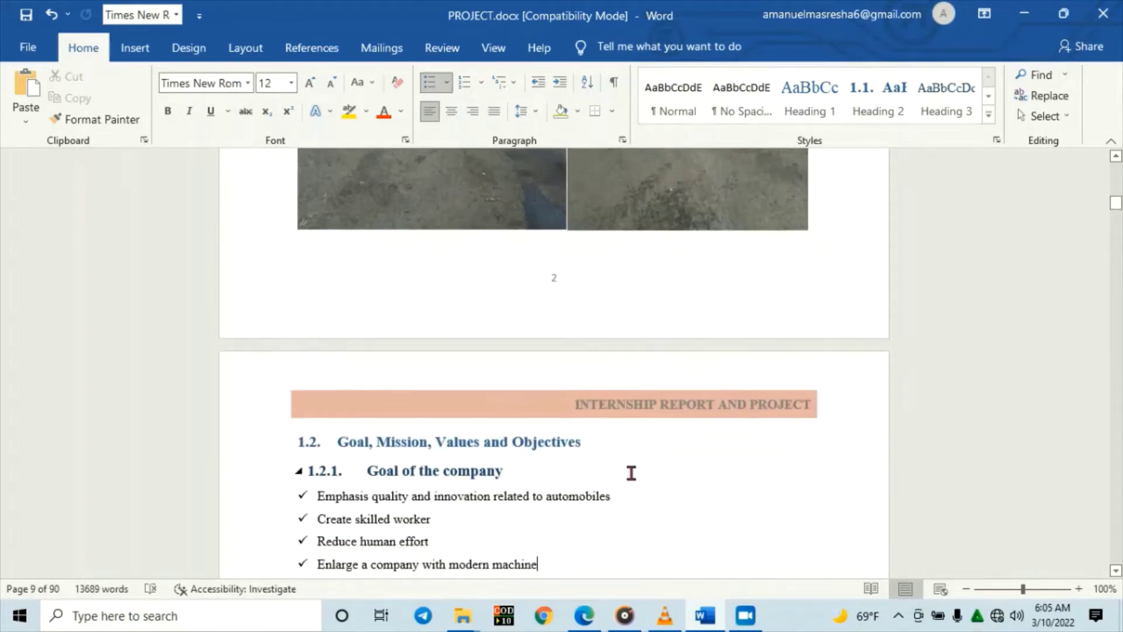
key("Up")
key("Up")
scroll(631, 472, "up", 8)
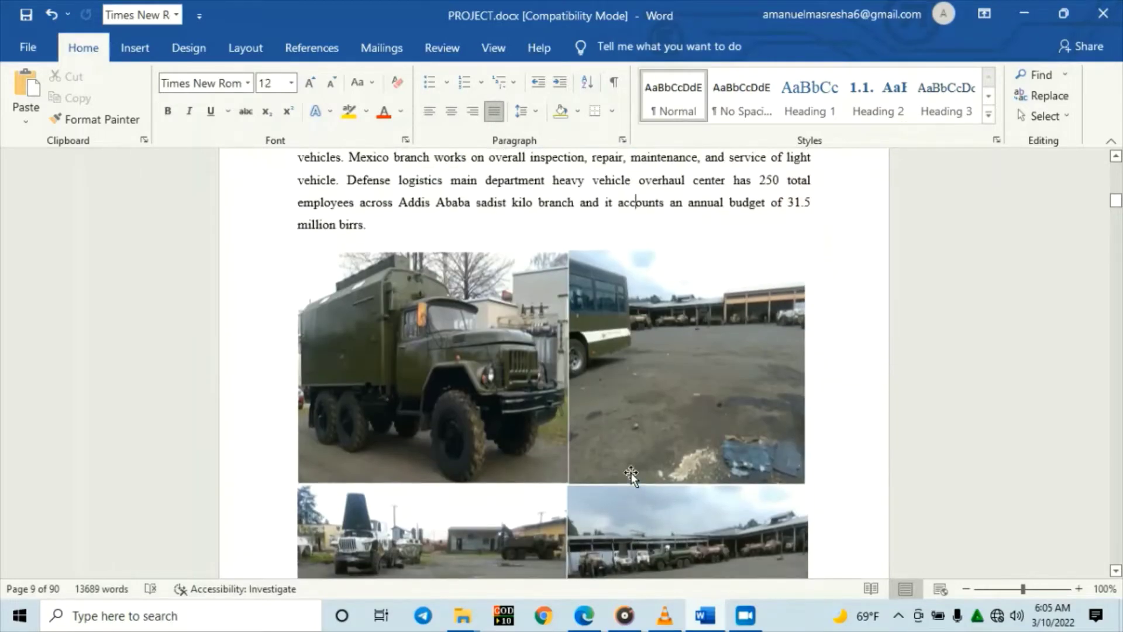
scroll(631, 472, "down", 2)
scroll(631, 473, "down", 4)
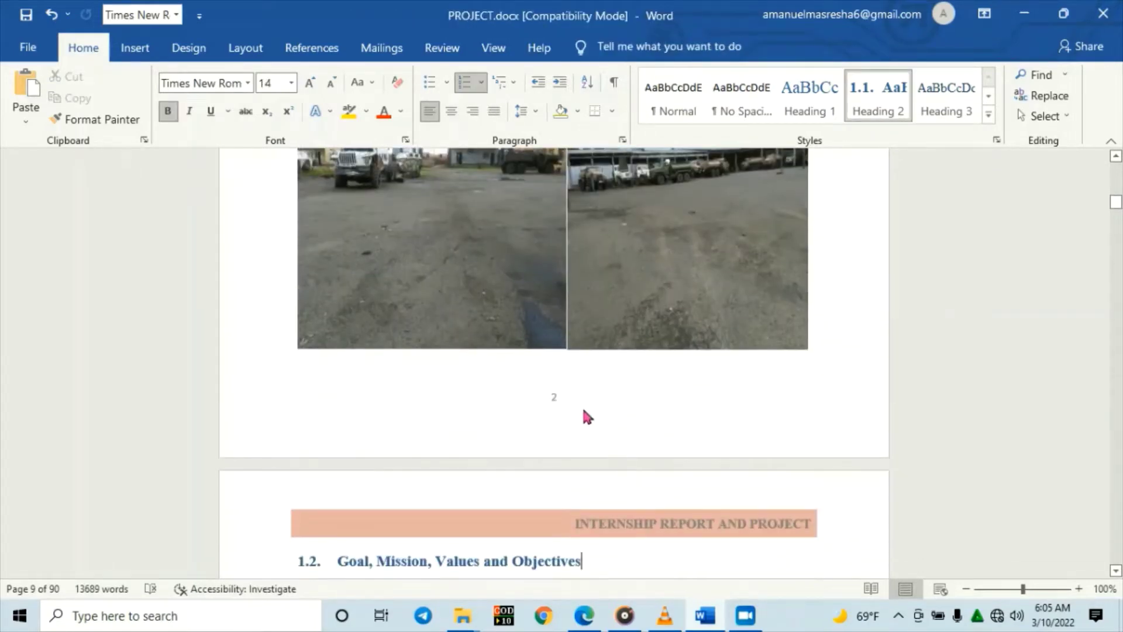
left_click(569, 364)
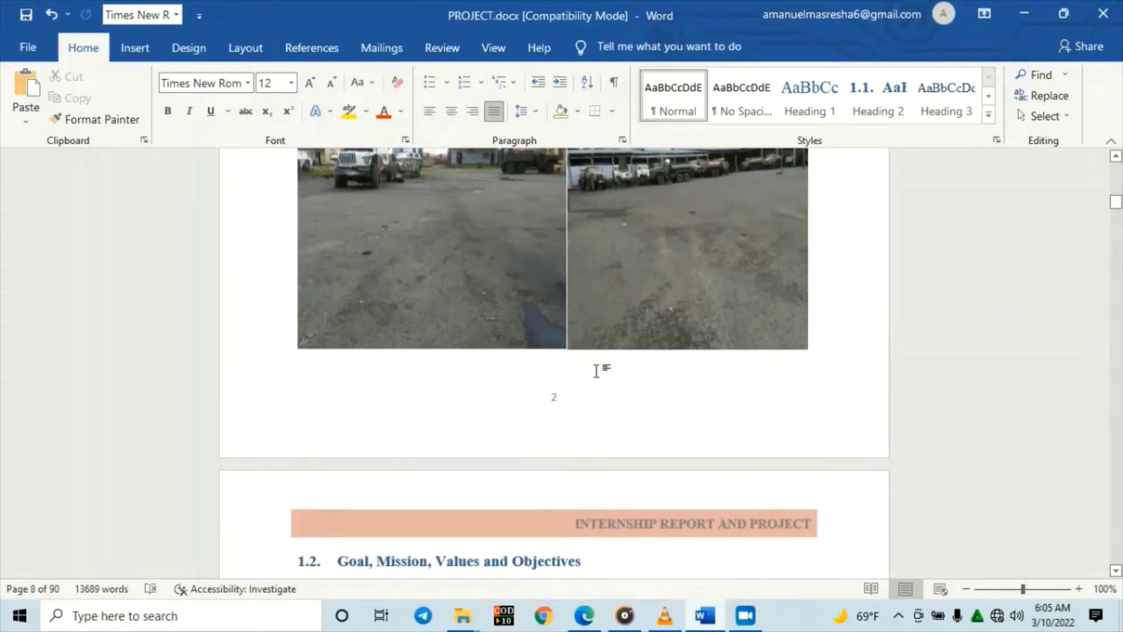
- Add an empty line after the vehicle photos and switch to the References ribbon
left_click(552, 371)
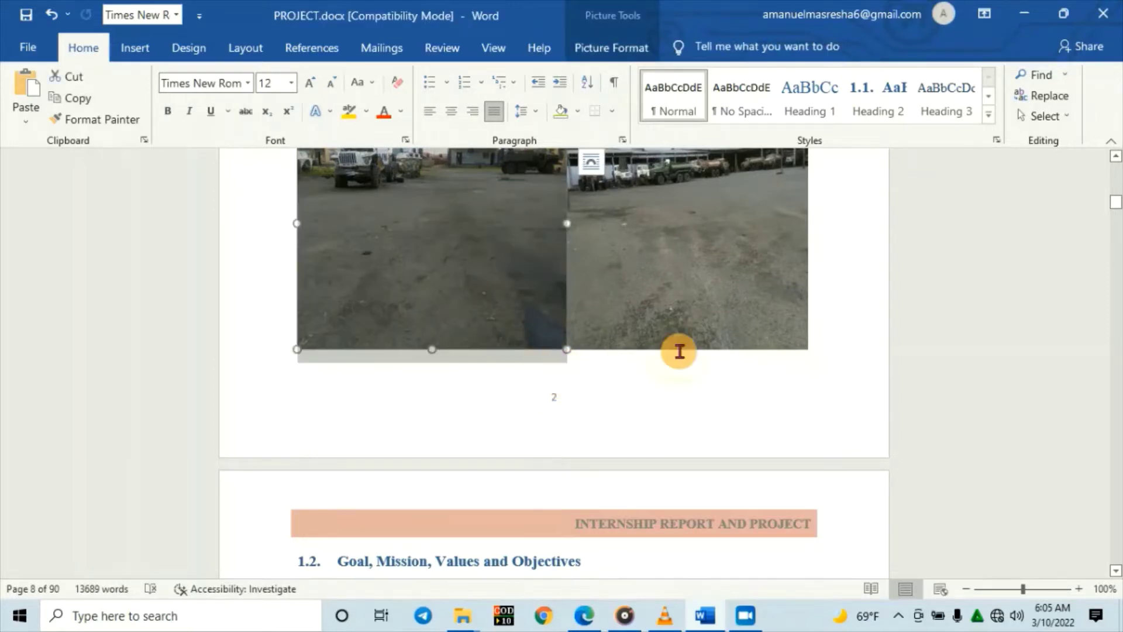
left_click(841, 350)
double_click(835, 343)
left_click(834, 343)
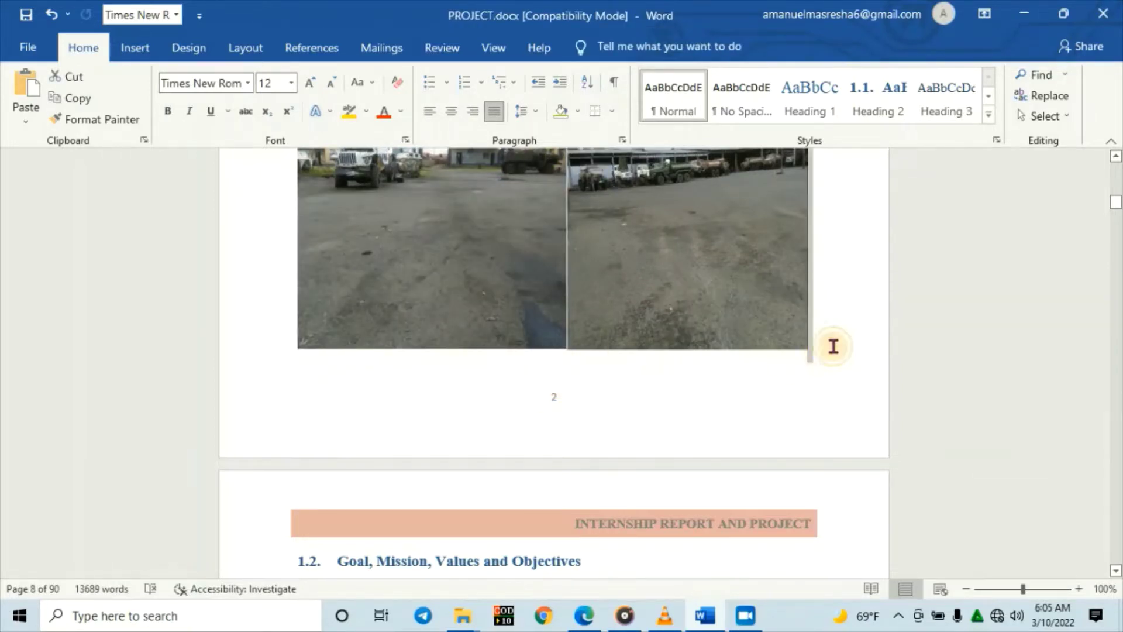
key("Return")
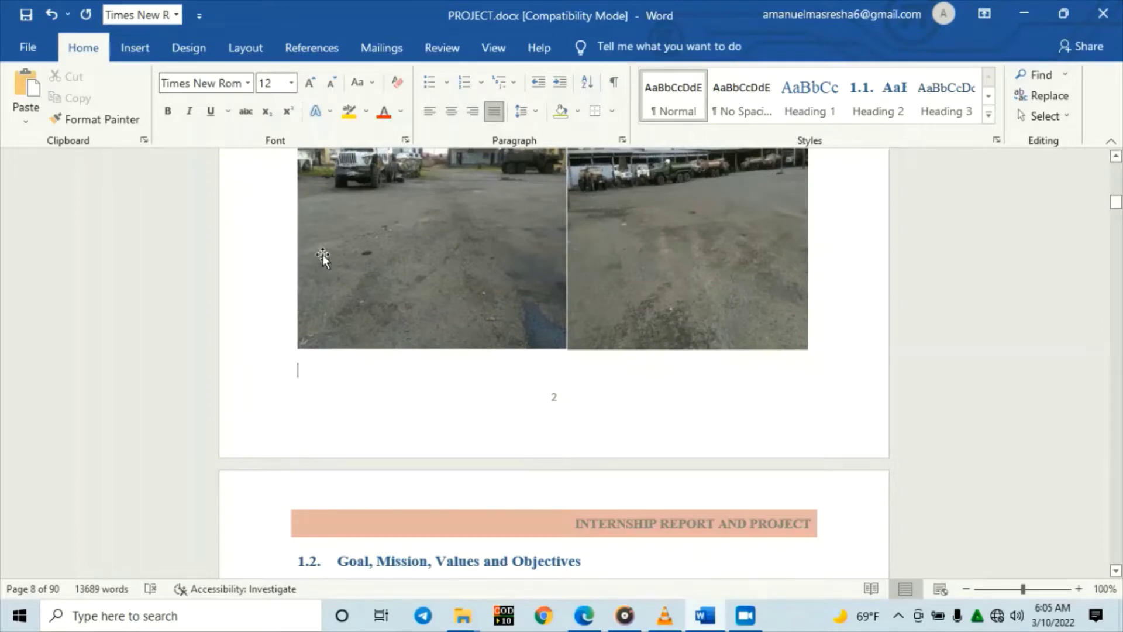
left_click(297, 53)
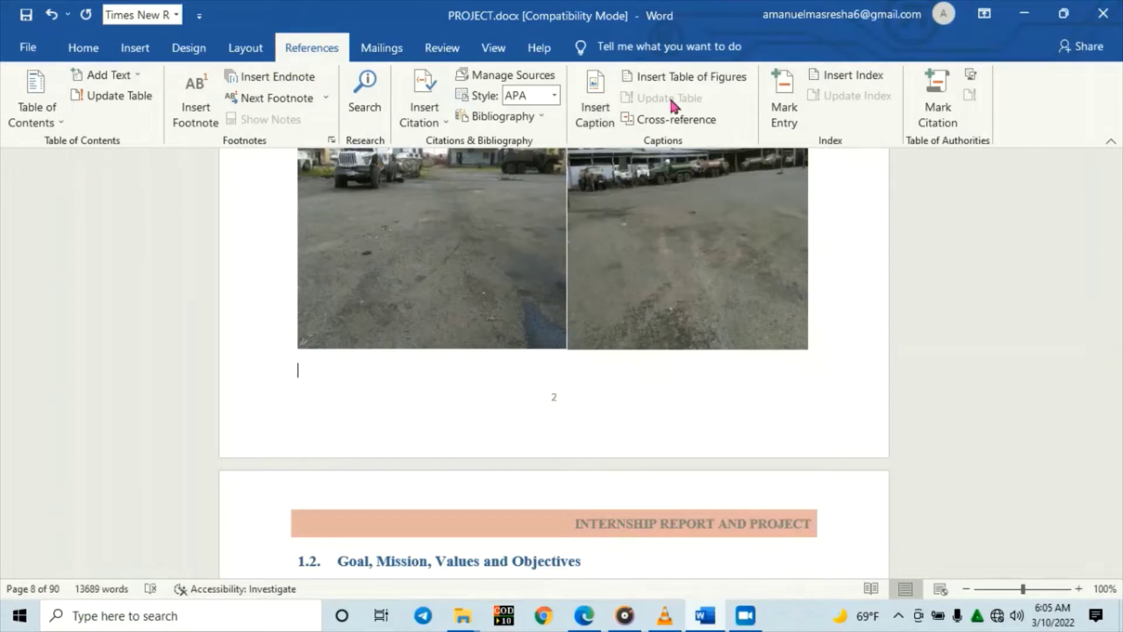
- Start an Insert Caption for the photos with its label set to 'Figure 1.'
left_click(596, 114)
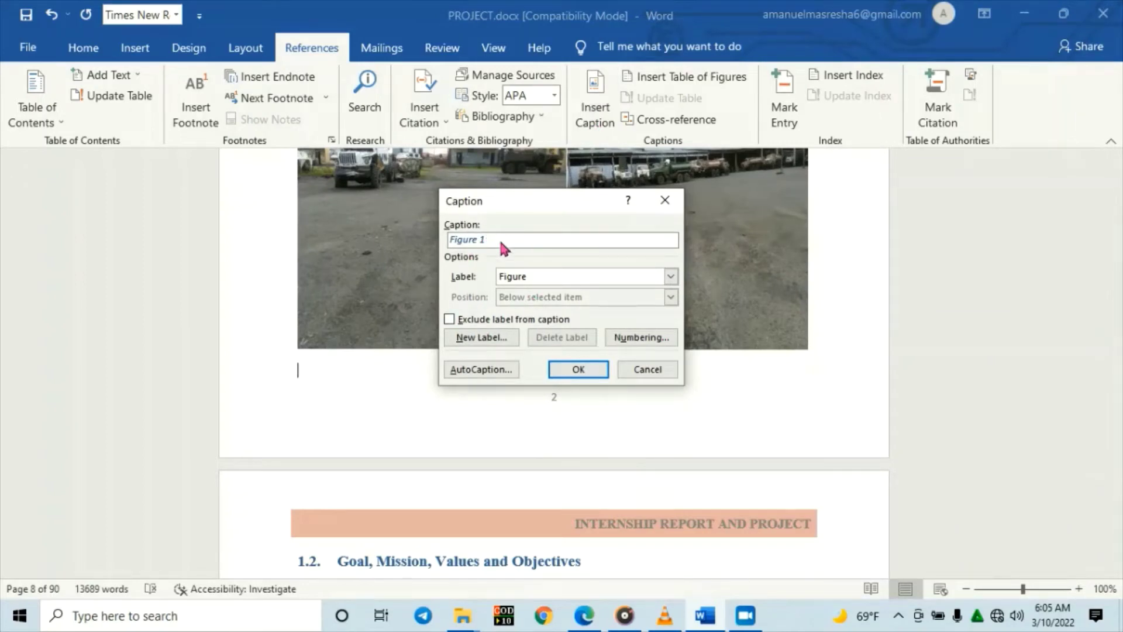
left_click(670, 277)
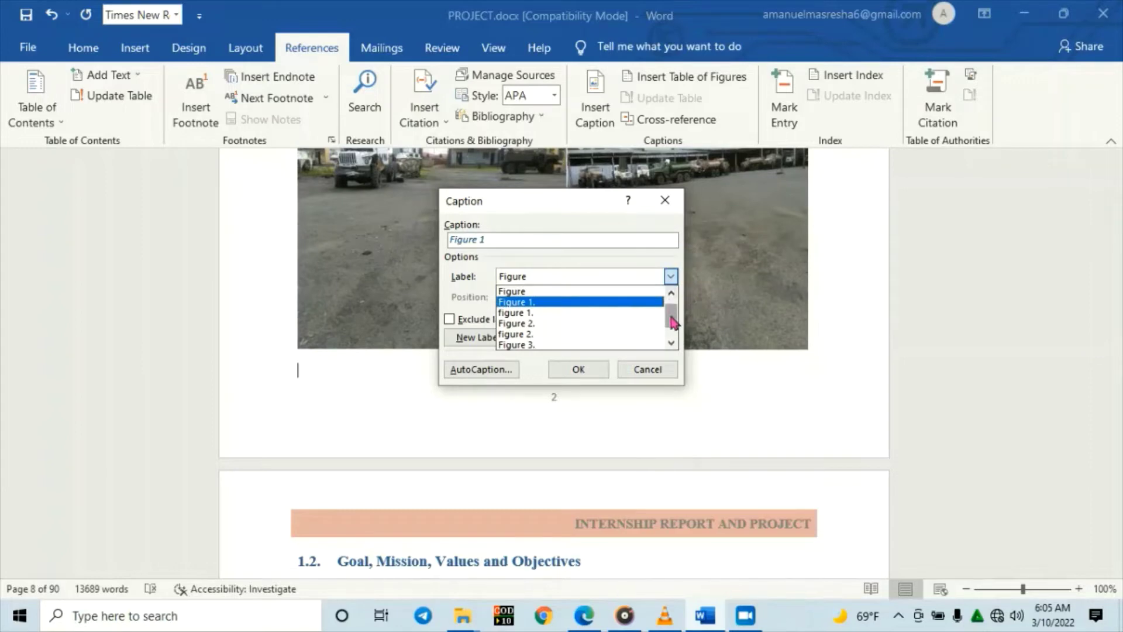
left_click_drag(670, 307, 670, 331)
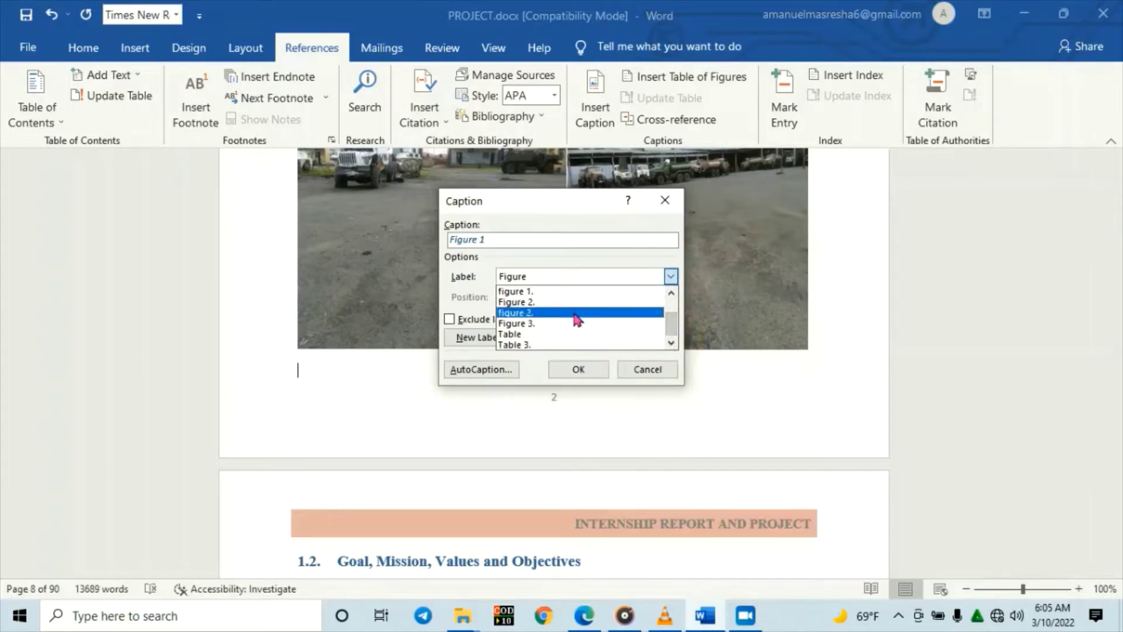
left_click_drag(670, 332, 676, 312)
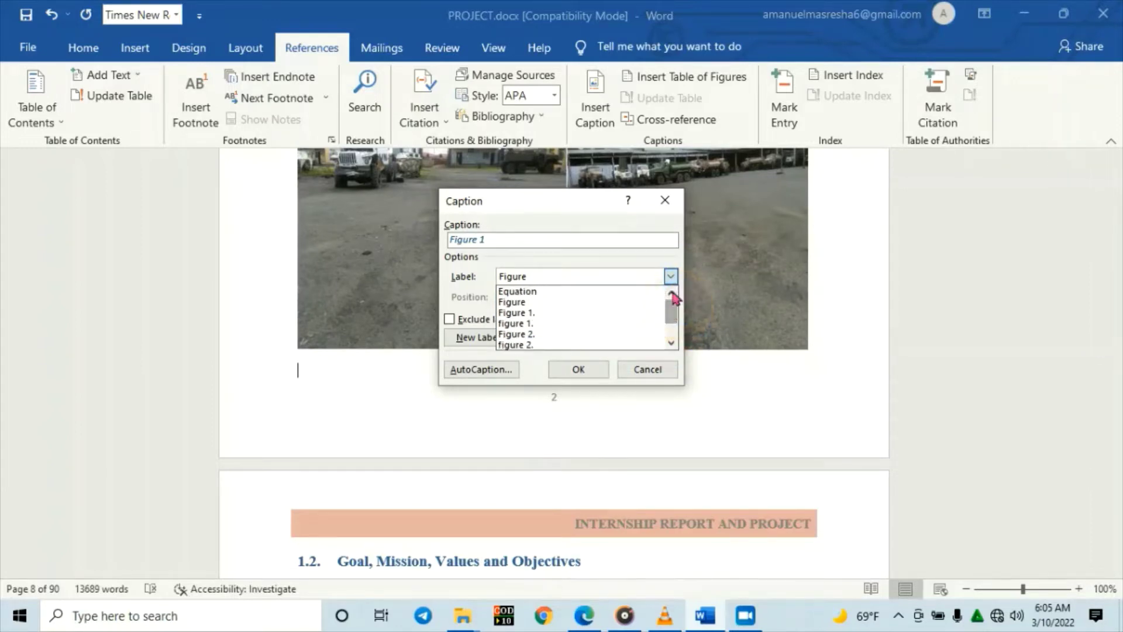
left_click(555, 313)
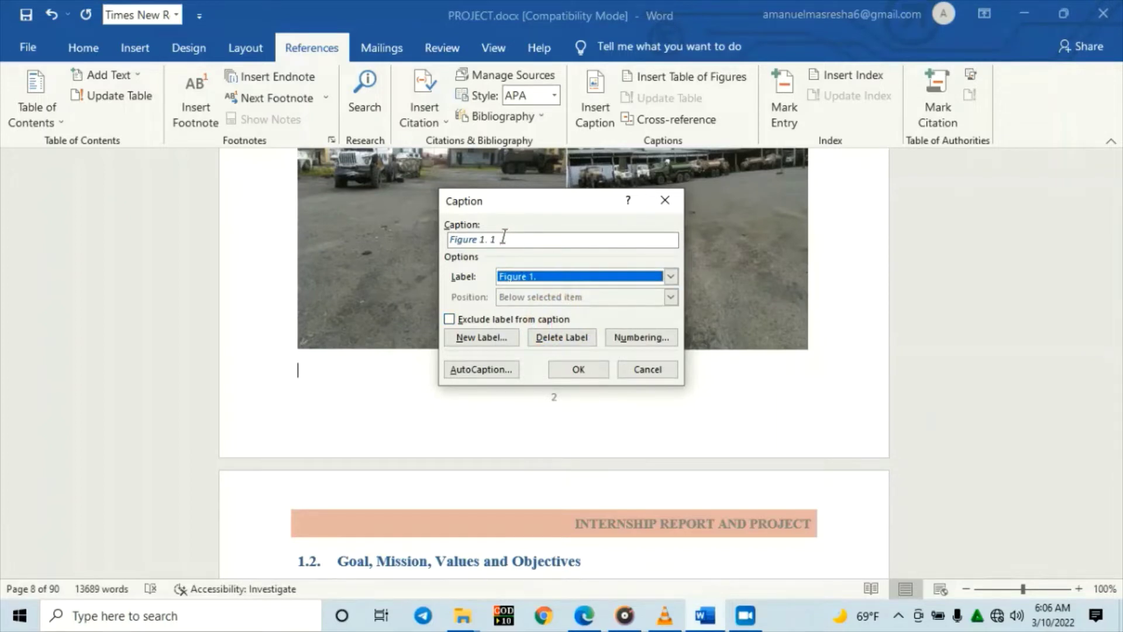
- Define the 'Figure 1.' label and add 'Company background' after the caption number
left_click(497, 341)
type("Figure 1.")
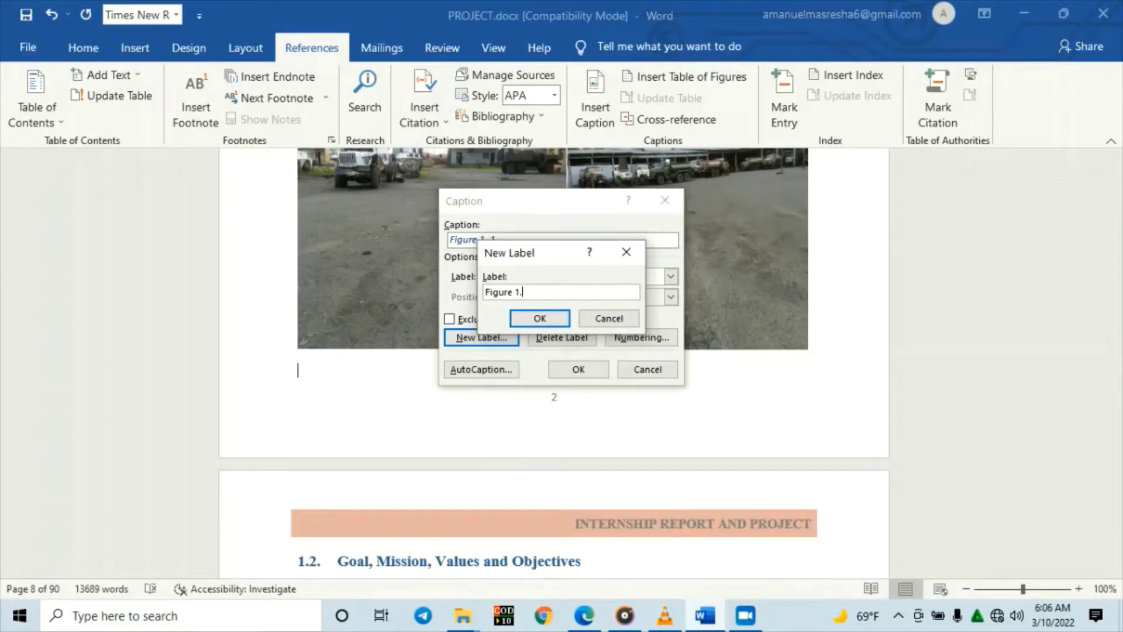
left_click(530, 319)
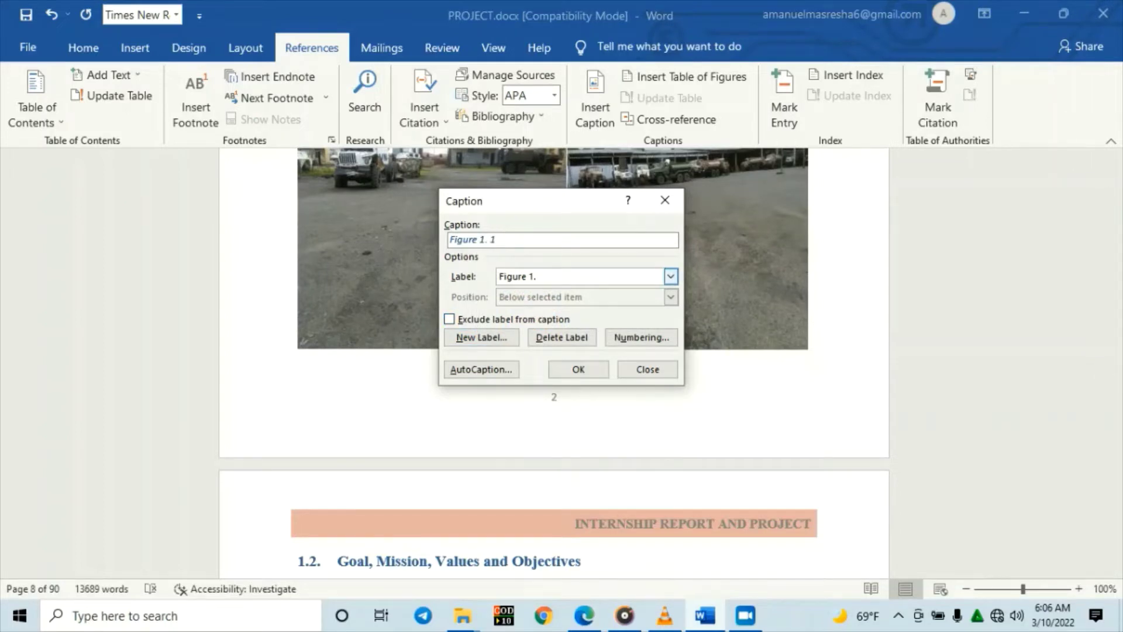
type("Company background")
- Insert the 'Figure 1. 1 Company background' caption, formatted 12 pt, not bold, centred
left_click(565, 369)
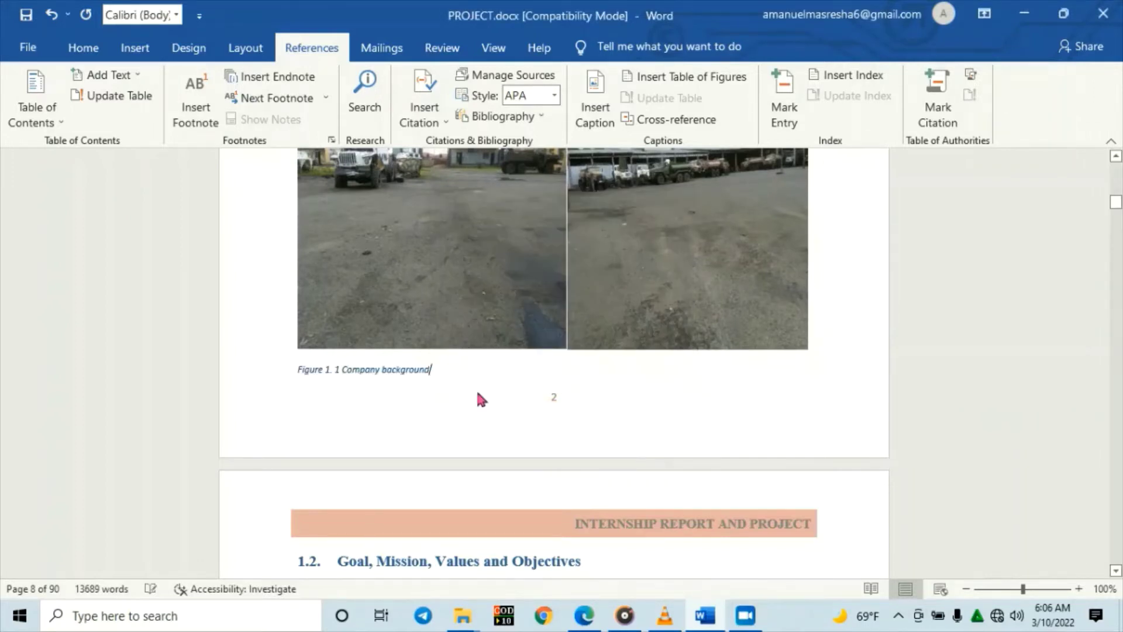
triple_click(349, 370)
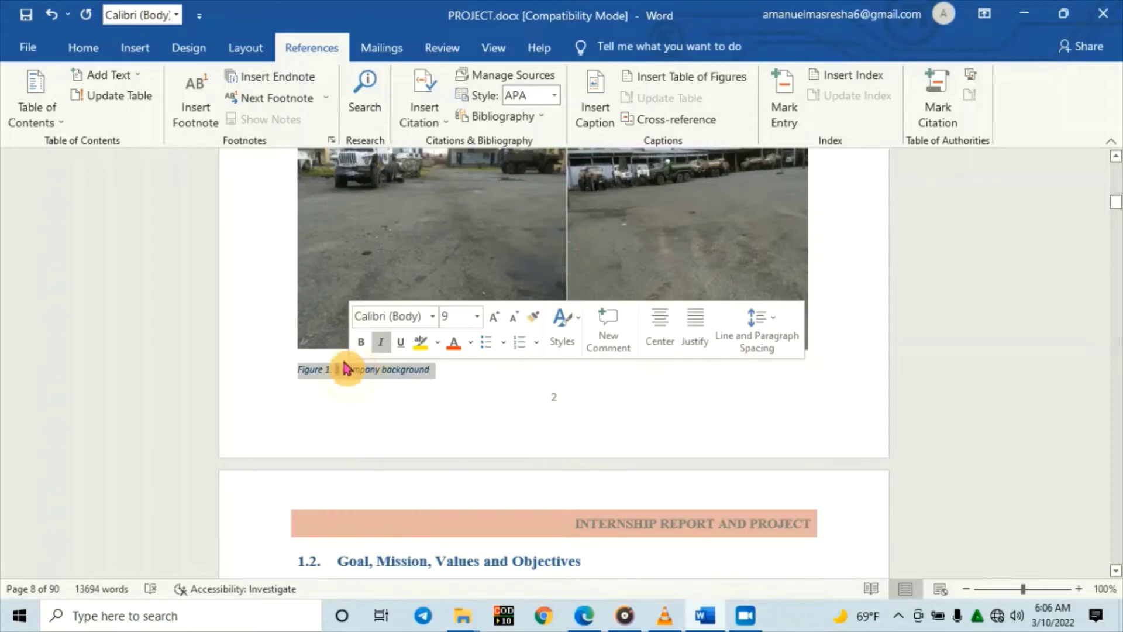
left_click(100, 54)
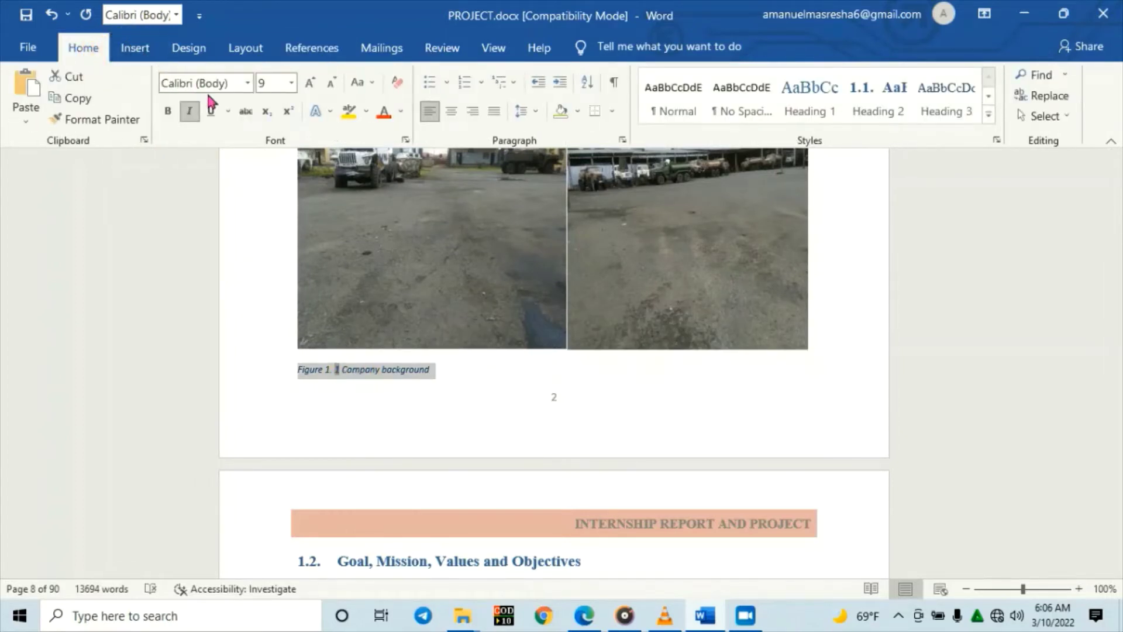
left_click(309, 83)
left_click(309, 84)
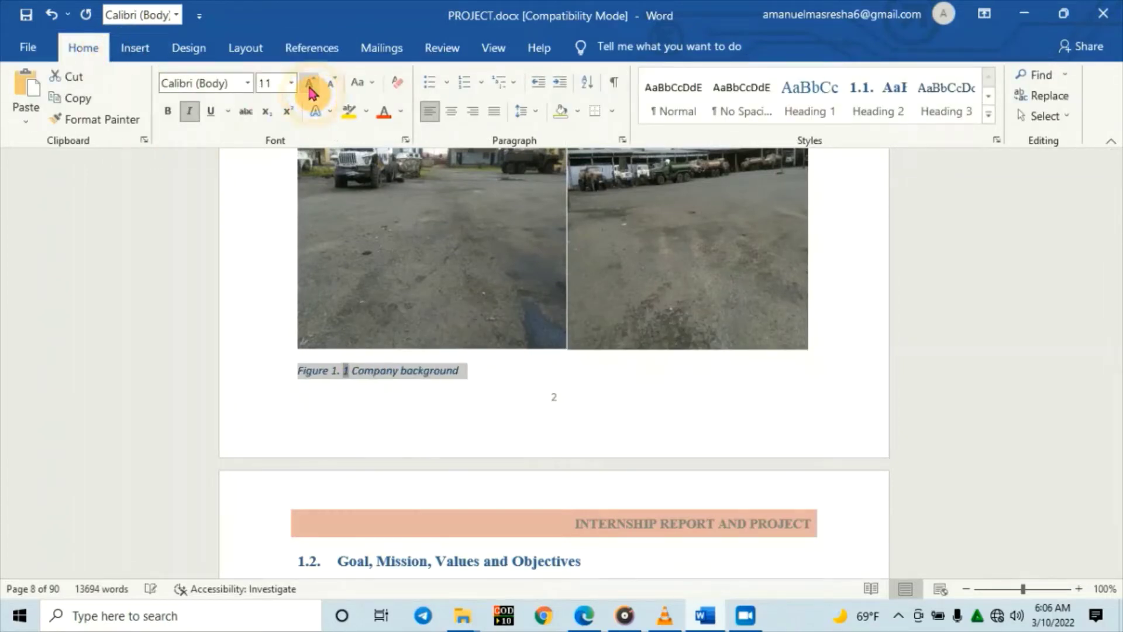
left_click(309, 84)
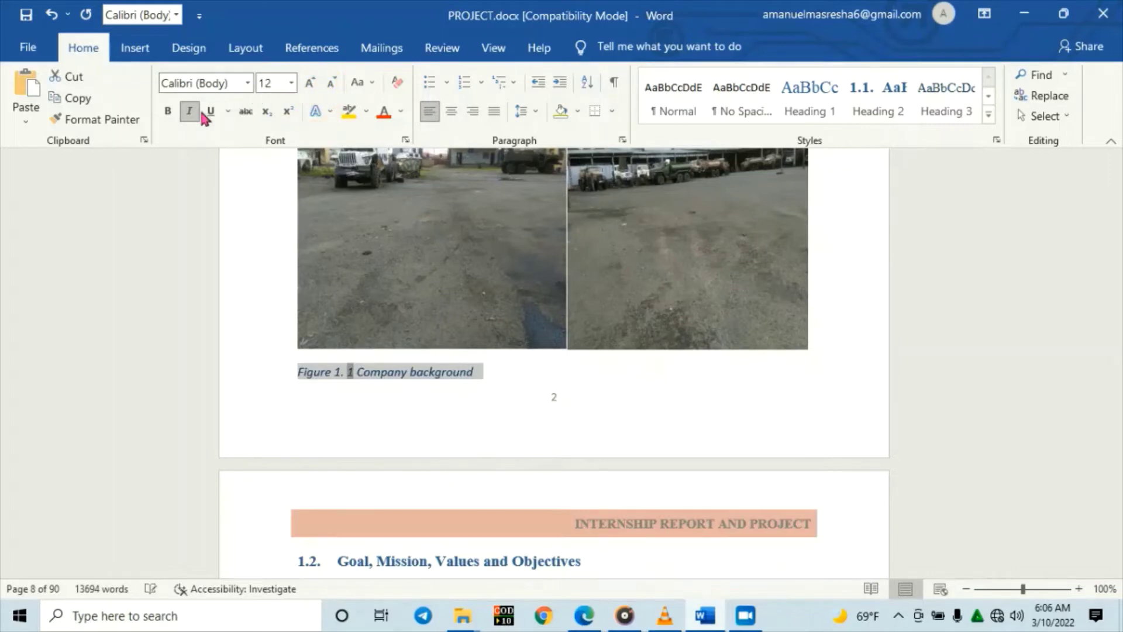
left_click(169, 111)
left_click(169, 111)
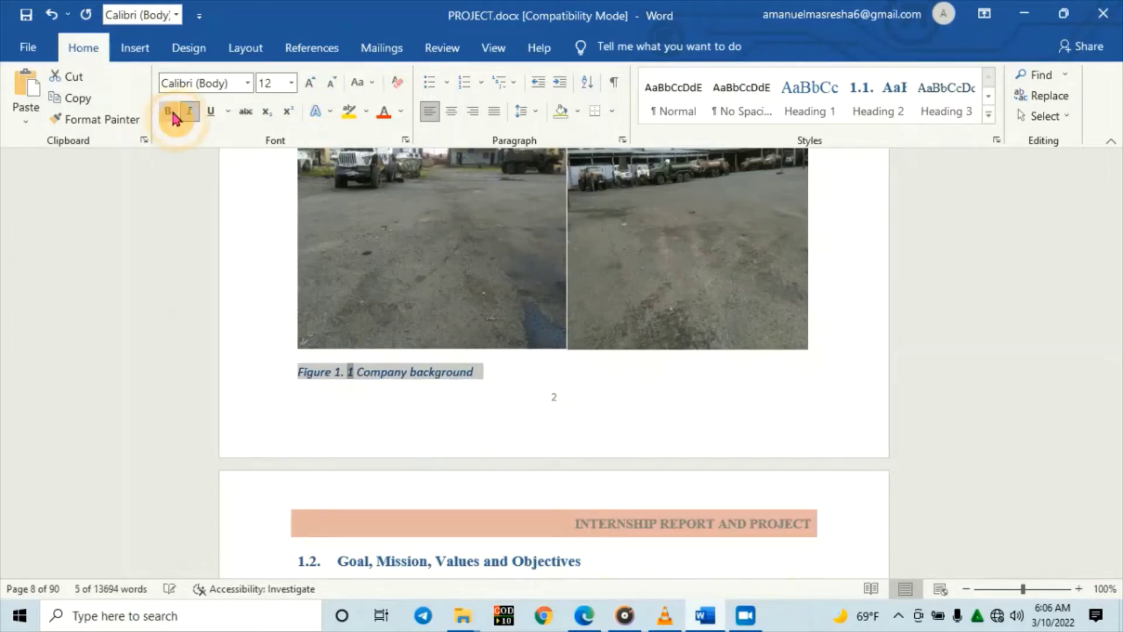
left_click(450, 121)
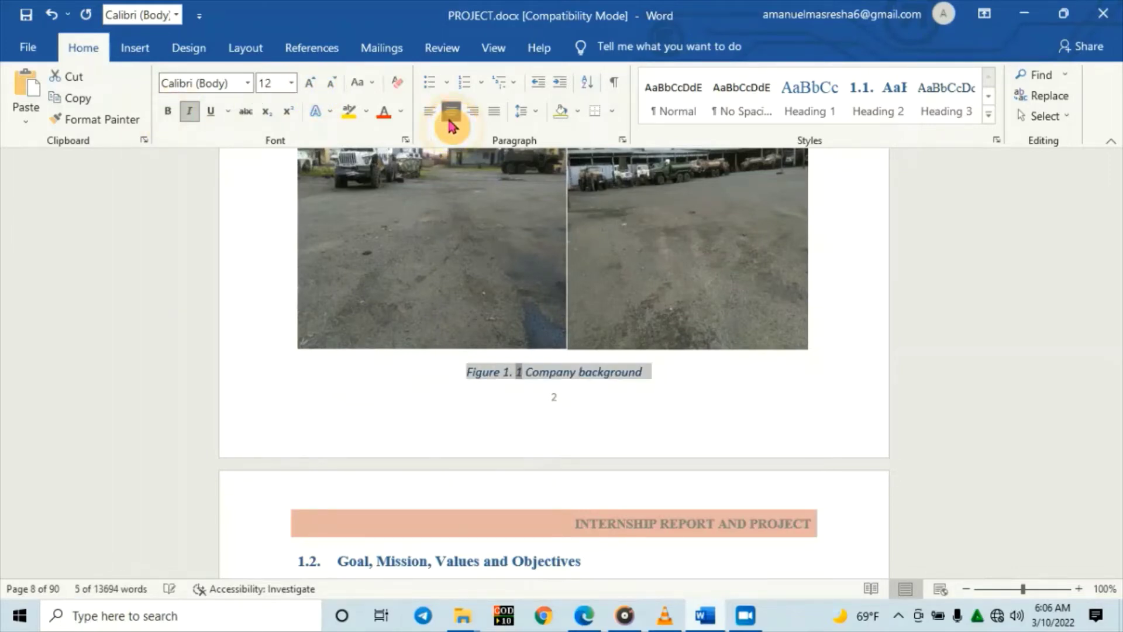
left_click(475, 406)
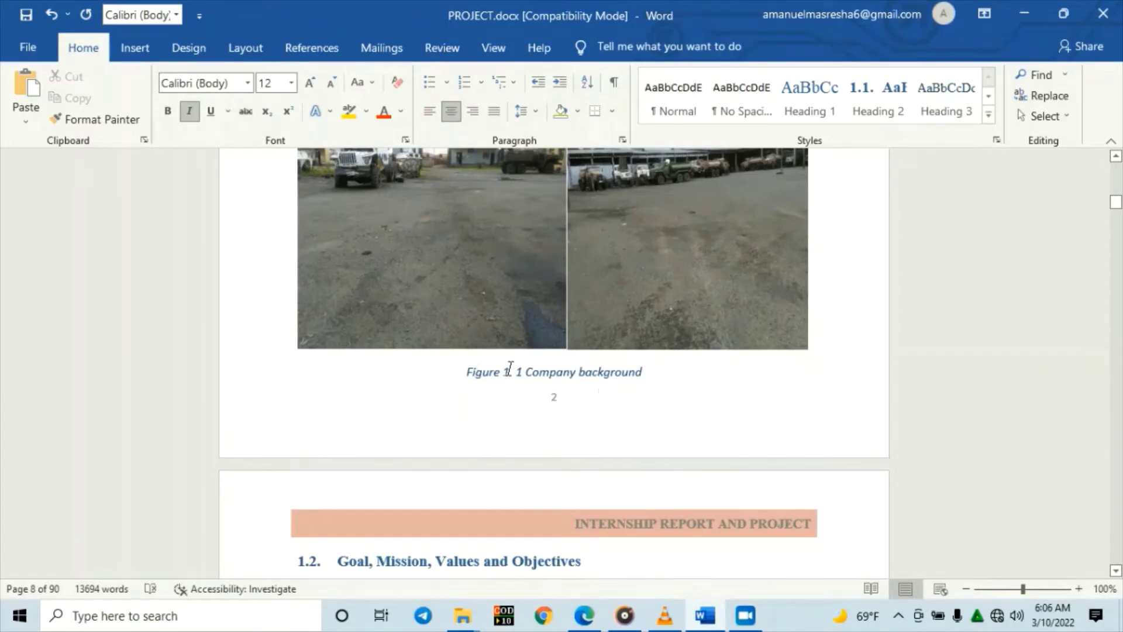
- Scroll up to the List of figures heading on page 6
scroll(535, 357, "up", 1)
left_click(534, 357)
scroll(535, 357, "up", 5)
scroll(534, 357, "down", 1)
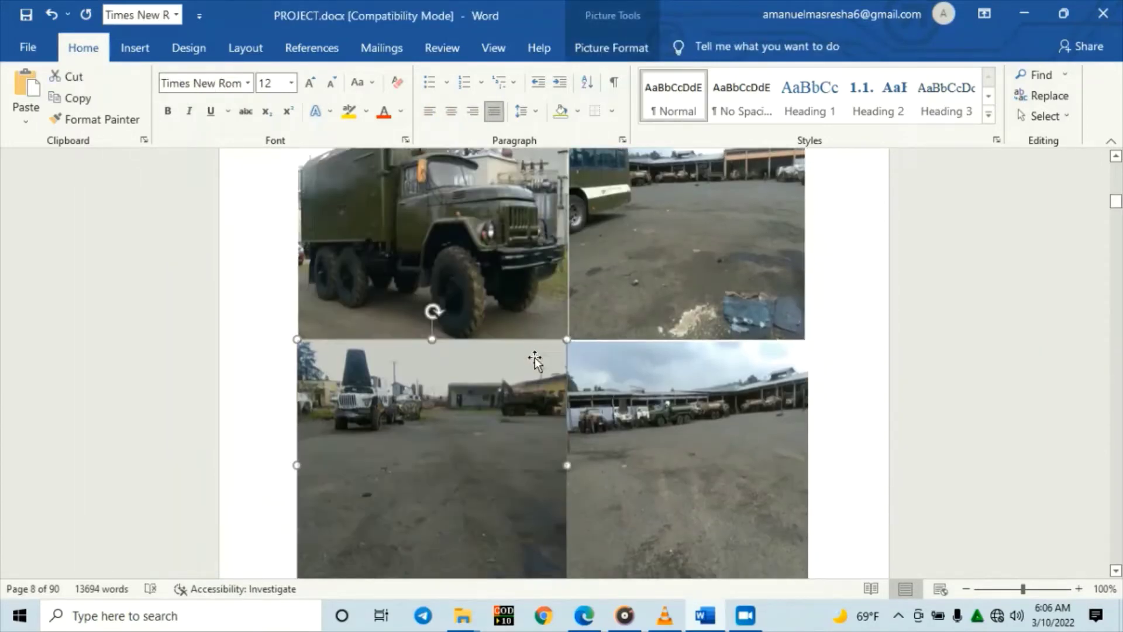
scroll(535, 357, "down", 1)
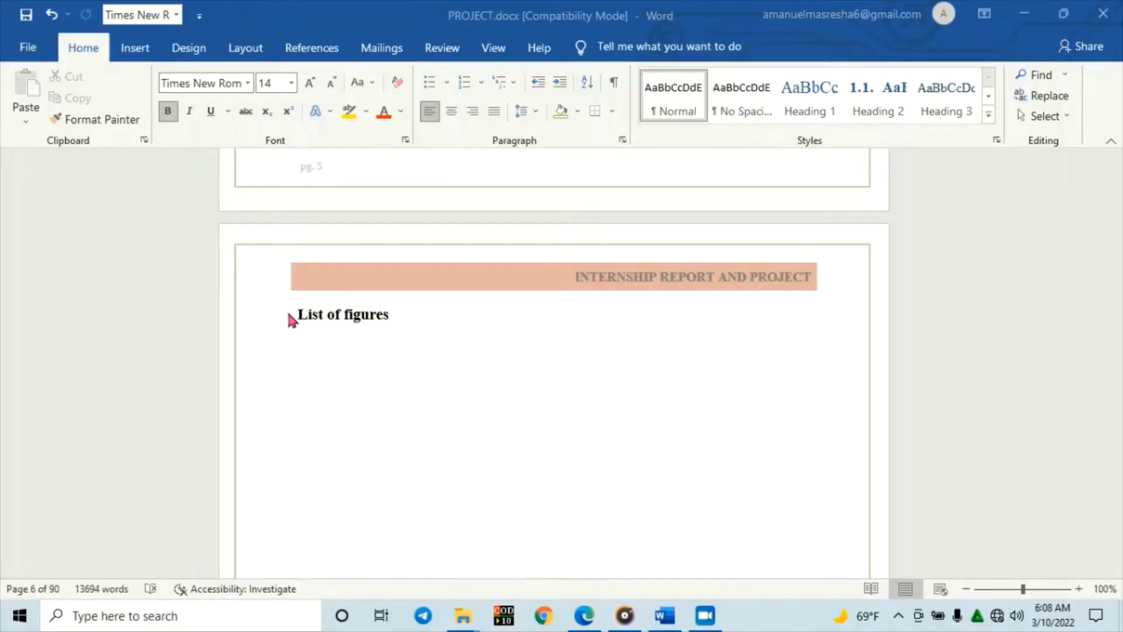
- Under List of figures, insert a From template table of figures for the 'Figure 1.' label
left_click(300, 333)
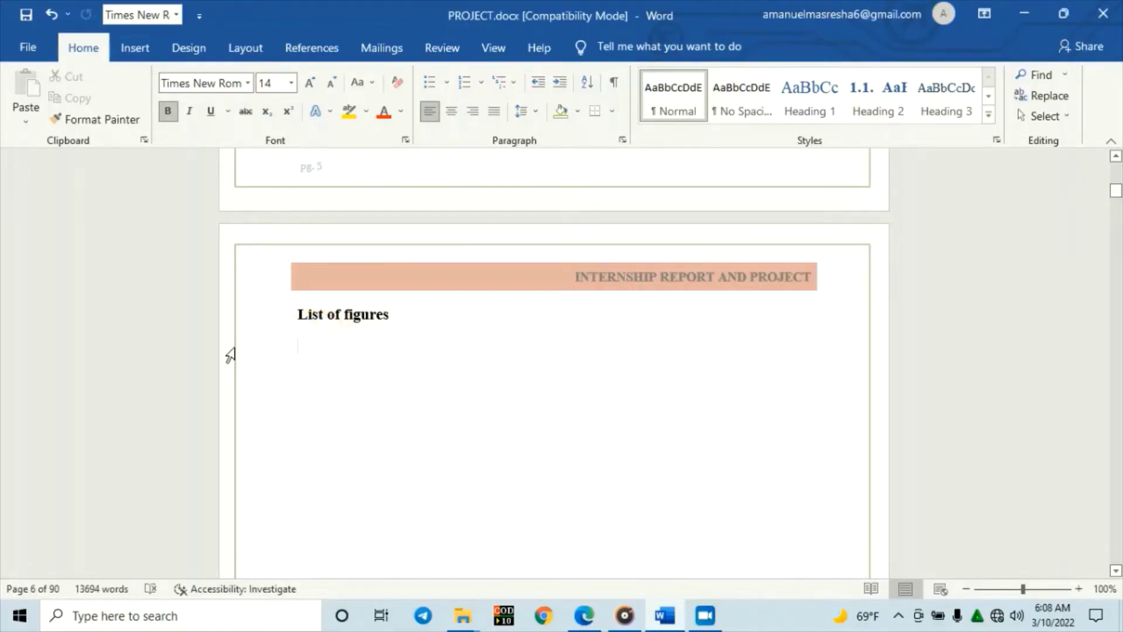
left_click(325, 49)
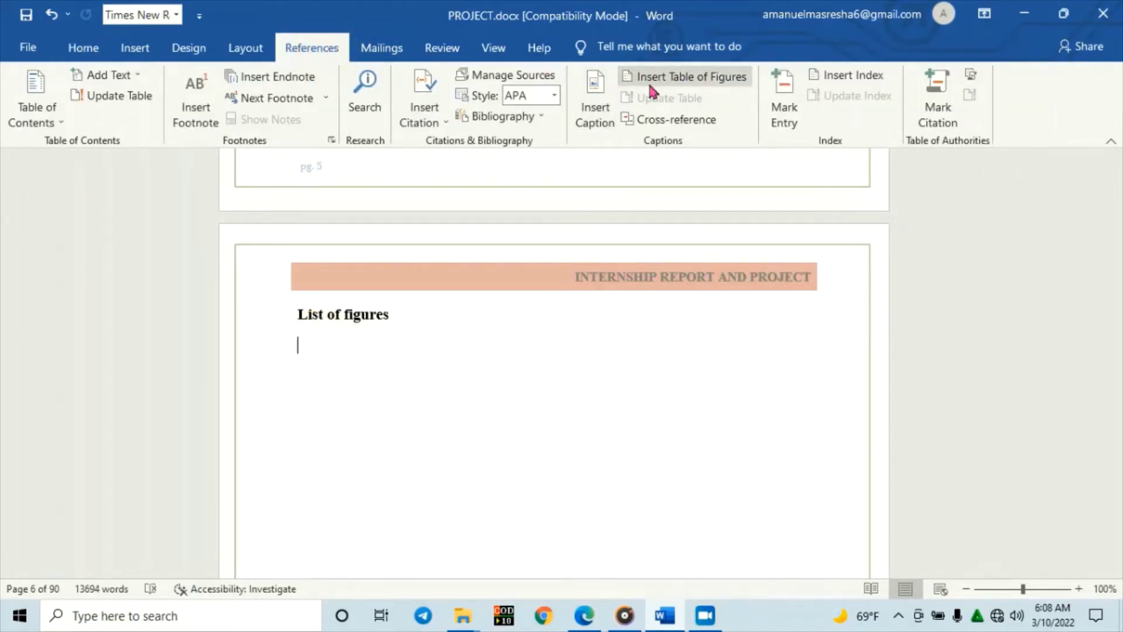
left_click(681, 86)
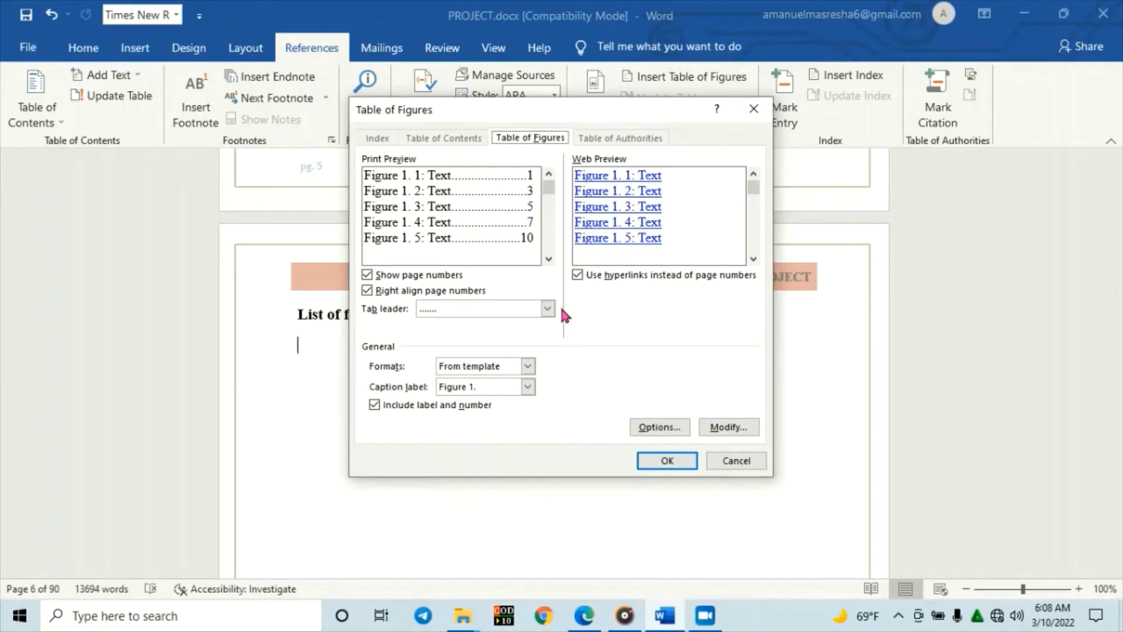
left_click(529, 366)
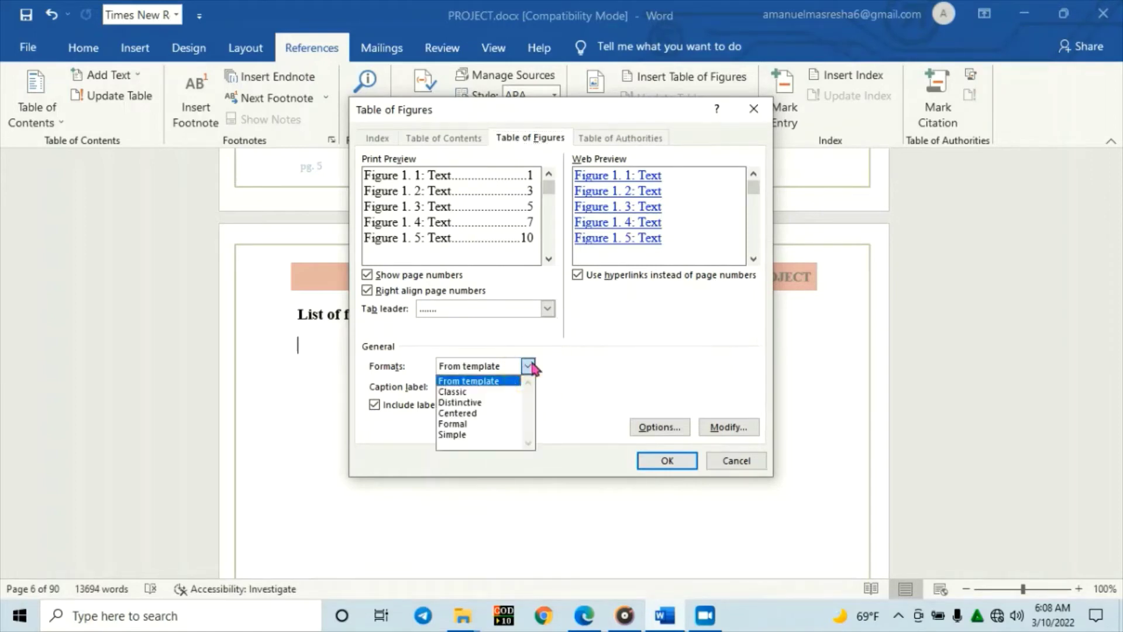
left_click(507, 380)
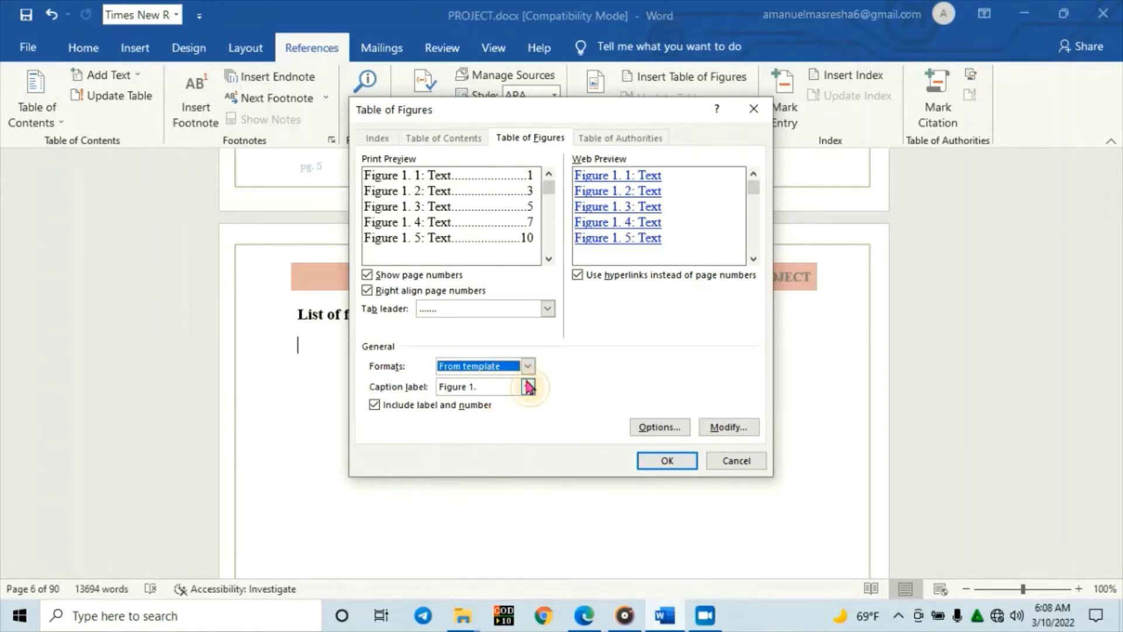
left_click(528, 386)
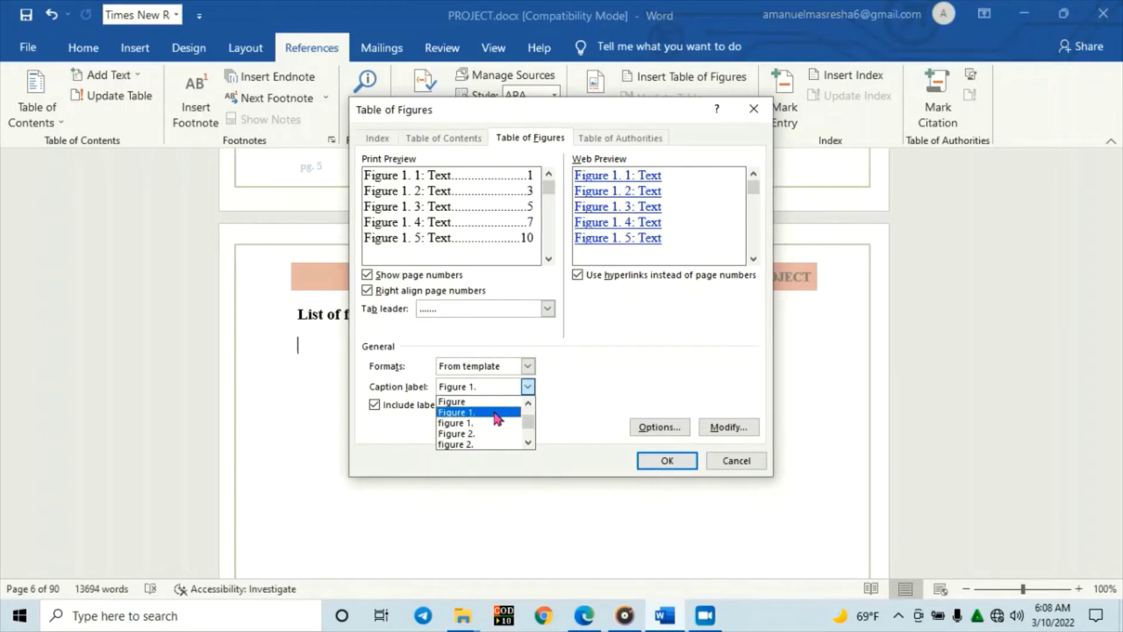
left_click(491, 413)
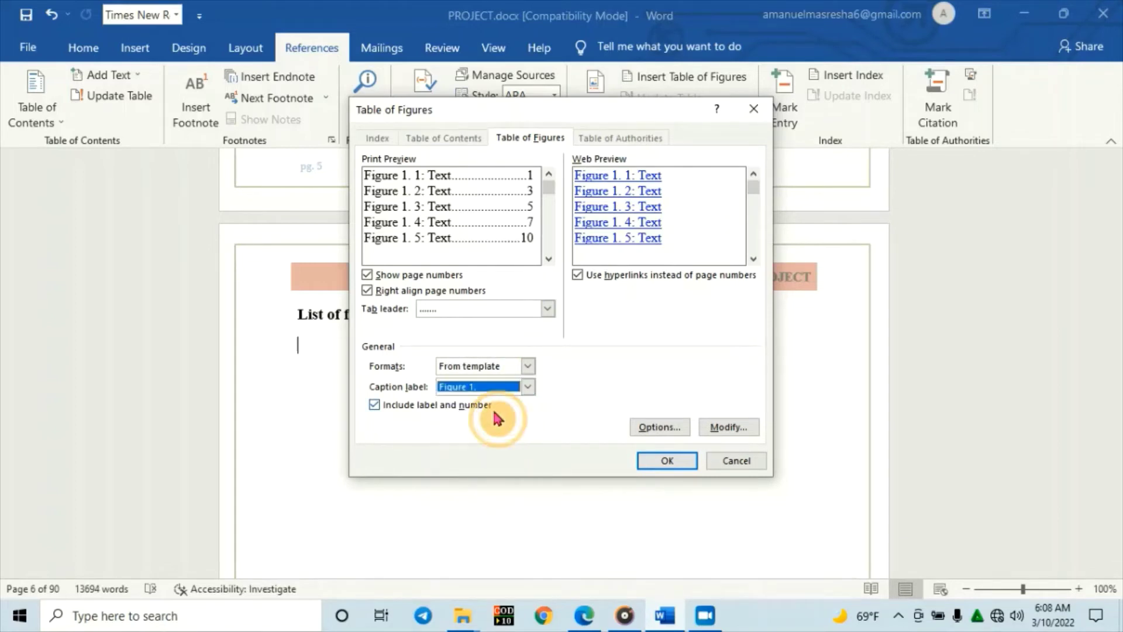
left_click(655, 459)
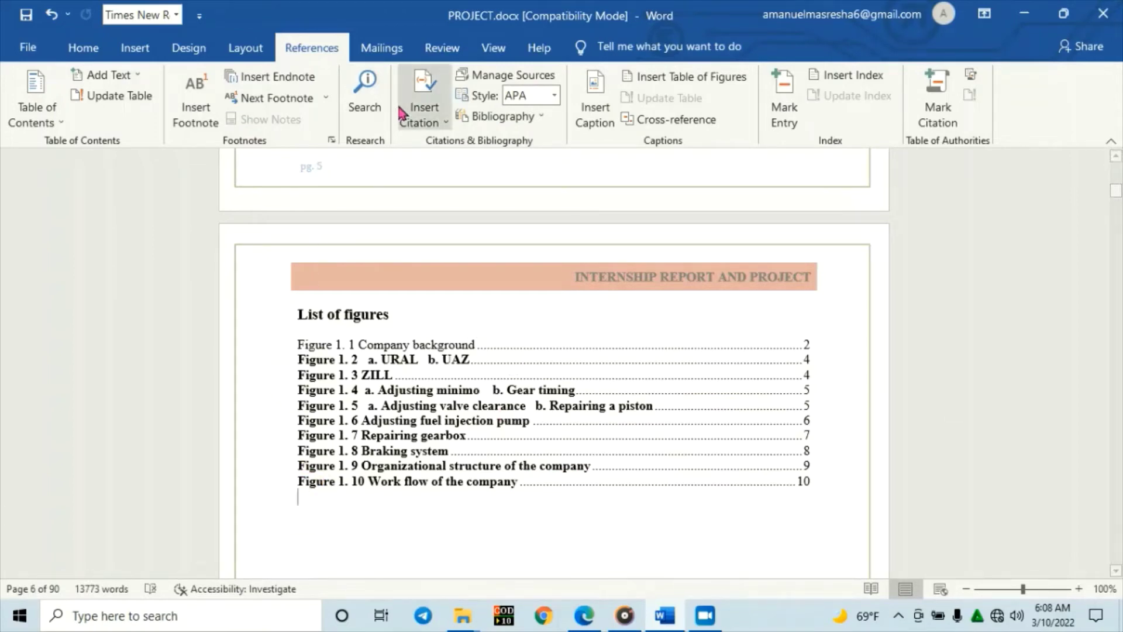
- Insert a 'Figure 2.' table of figures and place the cursor on the line after it
left_click(667, 76)
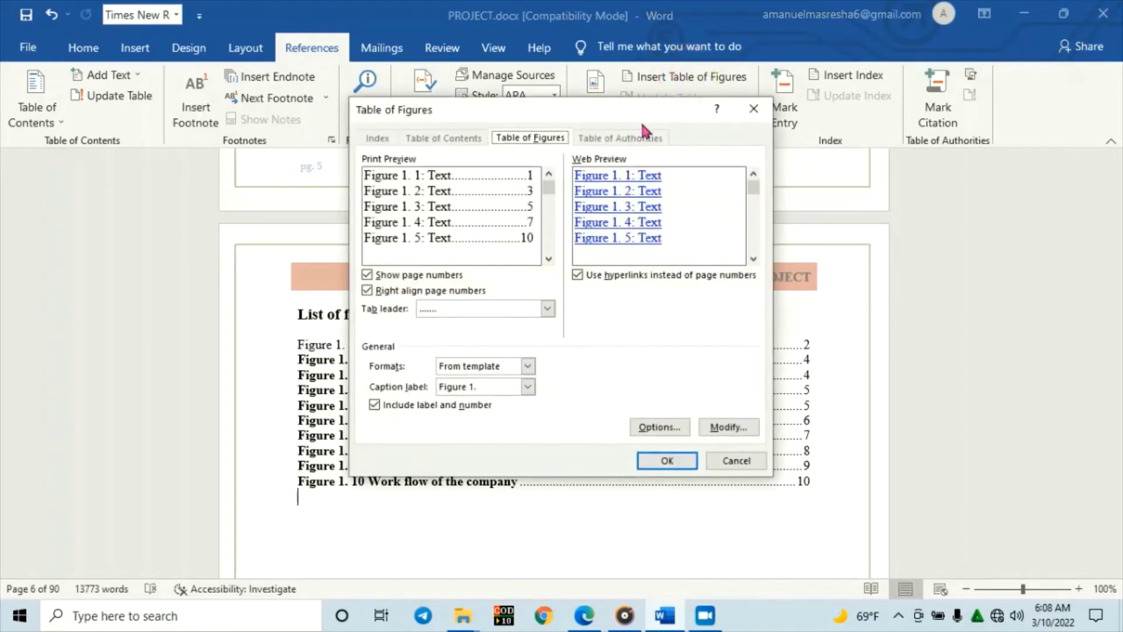
left_click(528, 387)
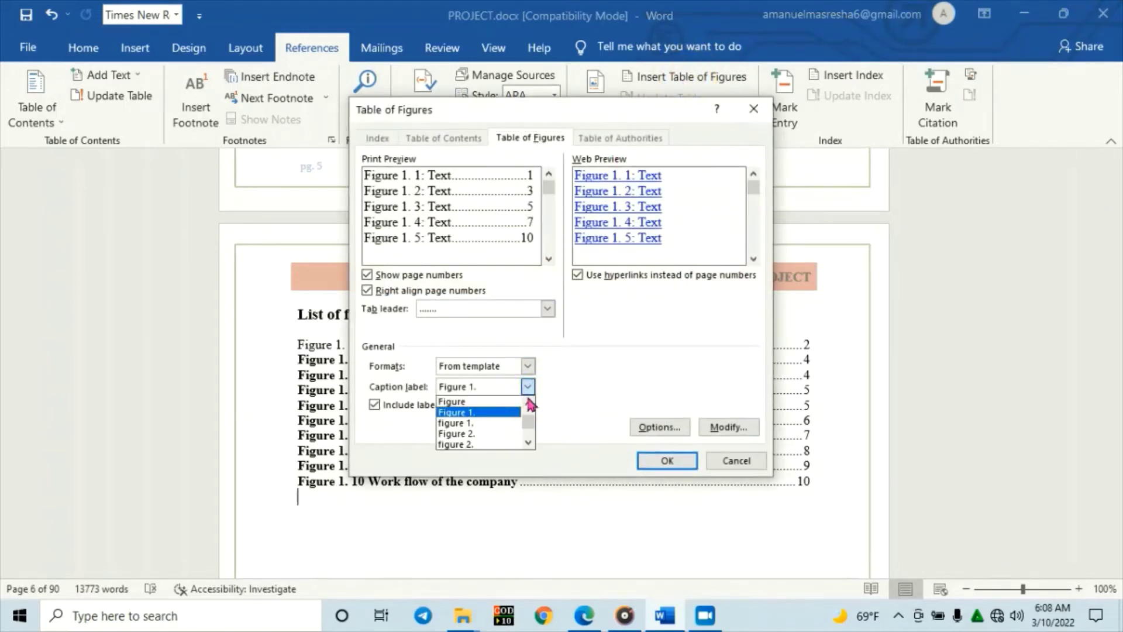
left_click(486, 441)
left_click(665, 459)
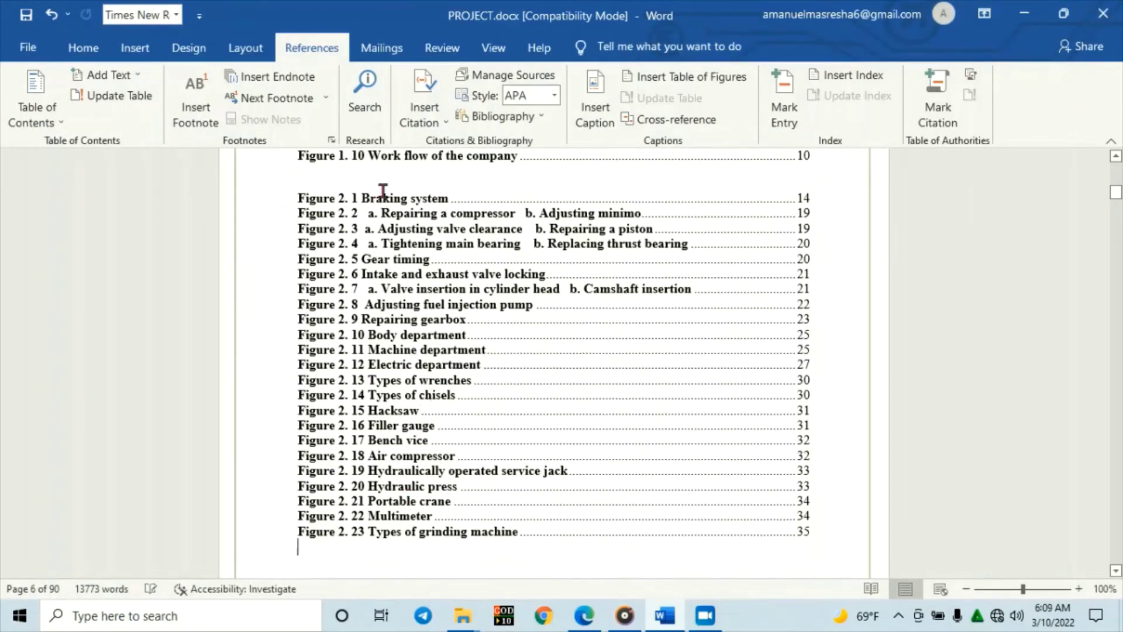
left_click(377, 540)
- Insert a third table of figures using the 'Figure 3.' caption label
left_click(659, 77)
left_click(526, 386)
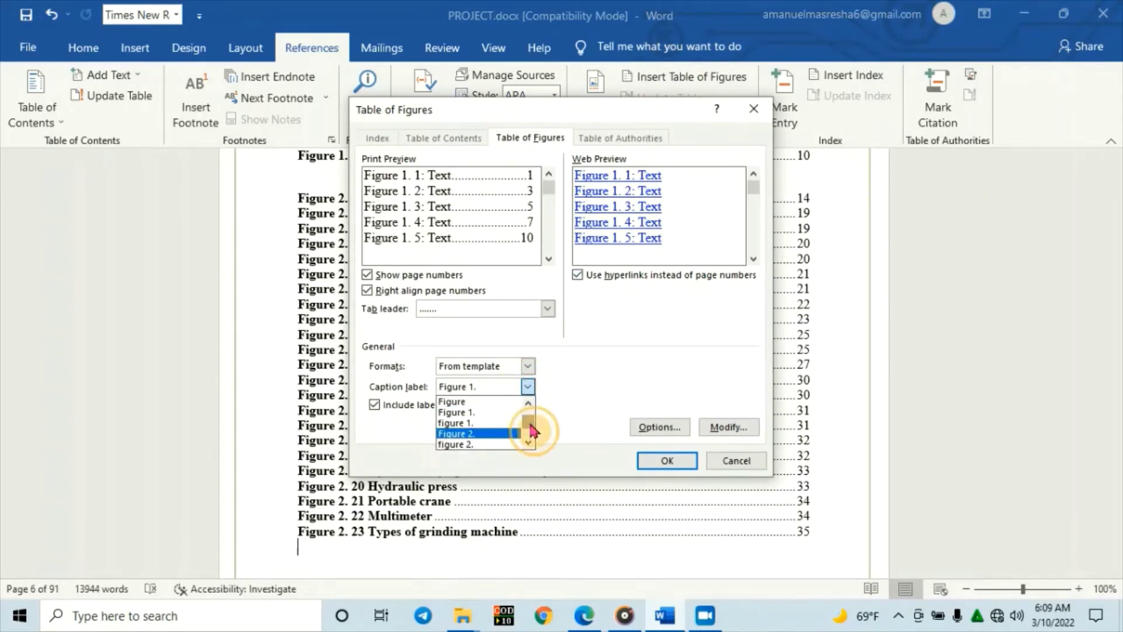
left_click_drag(532, 431, 532, 433)
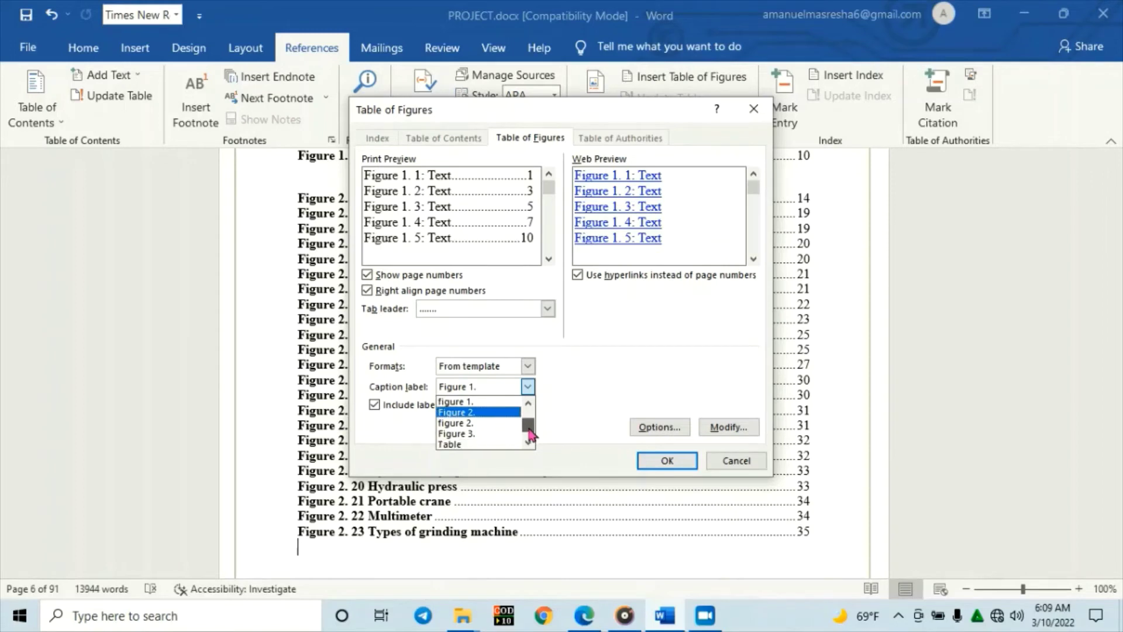
left_click(493, 446)
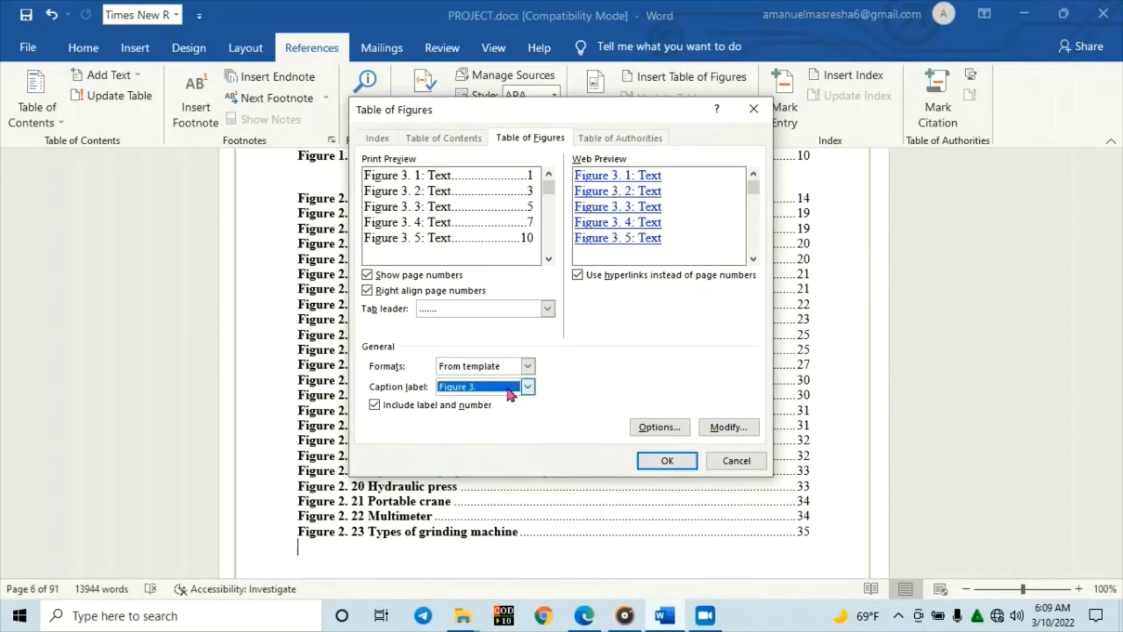
left_click(657, 456)
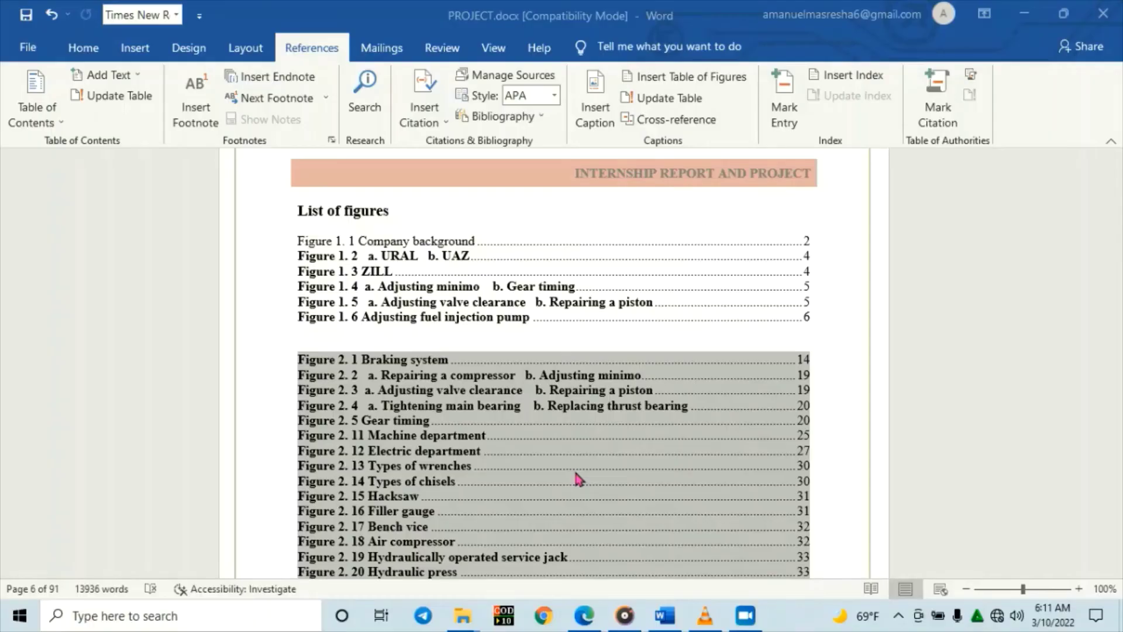
- Update the entire Figure 1. table so it shows all ten entries, pages 2–10
left_click(292, 241)
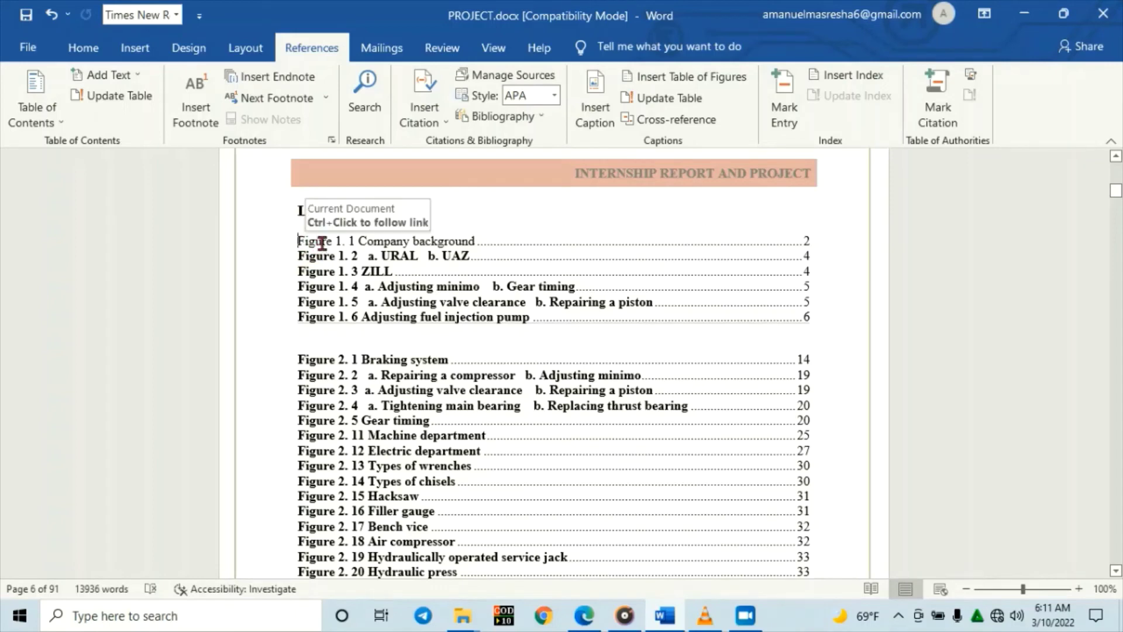
left_click(307, 241)
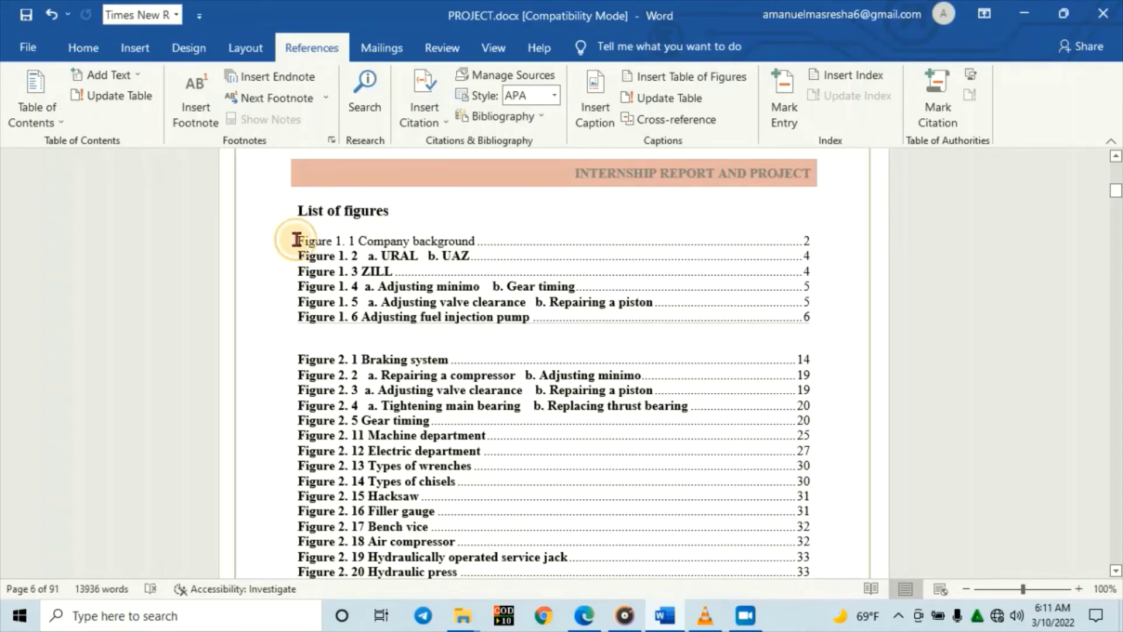
left_click(423, 311)
right_click(422, 311)
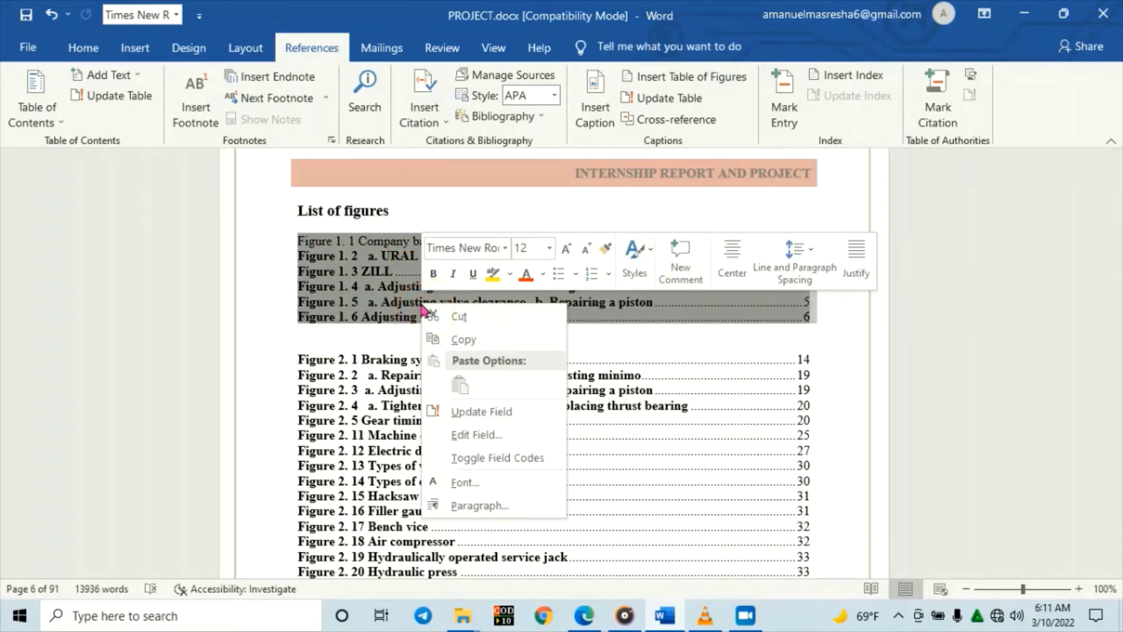
left_click(481, 412)
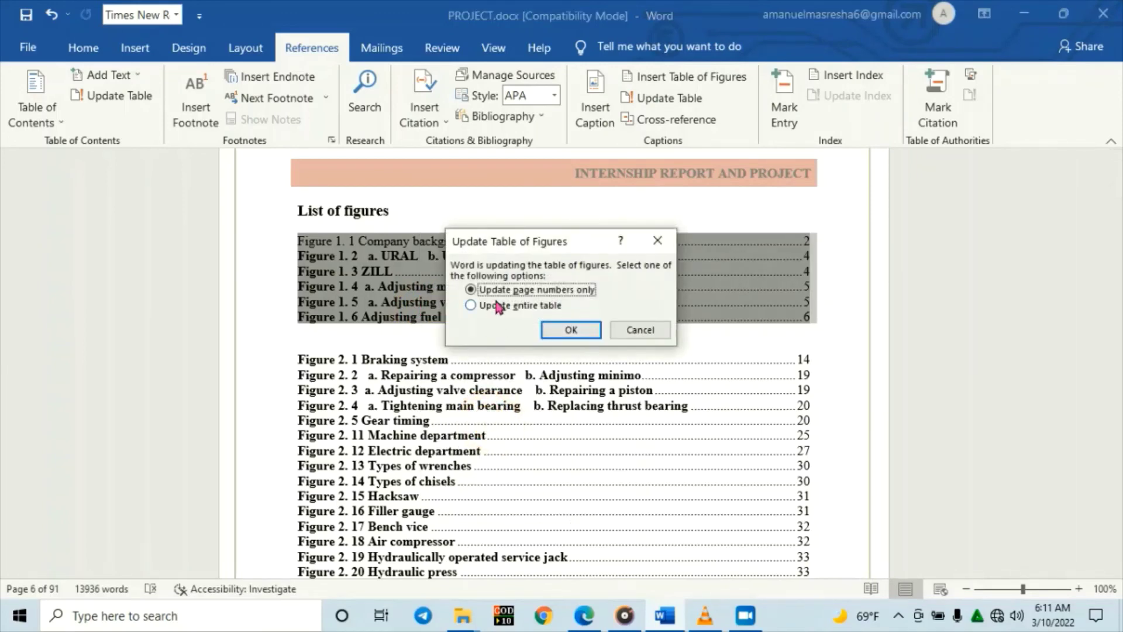
left_click(471, 305)
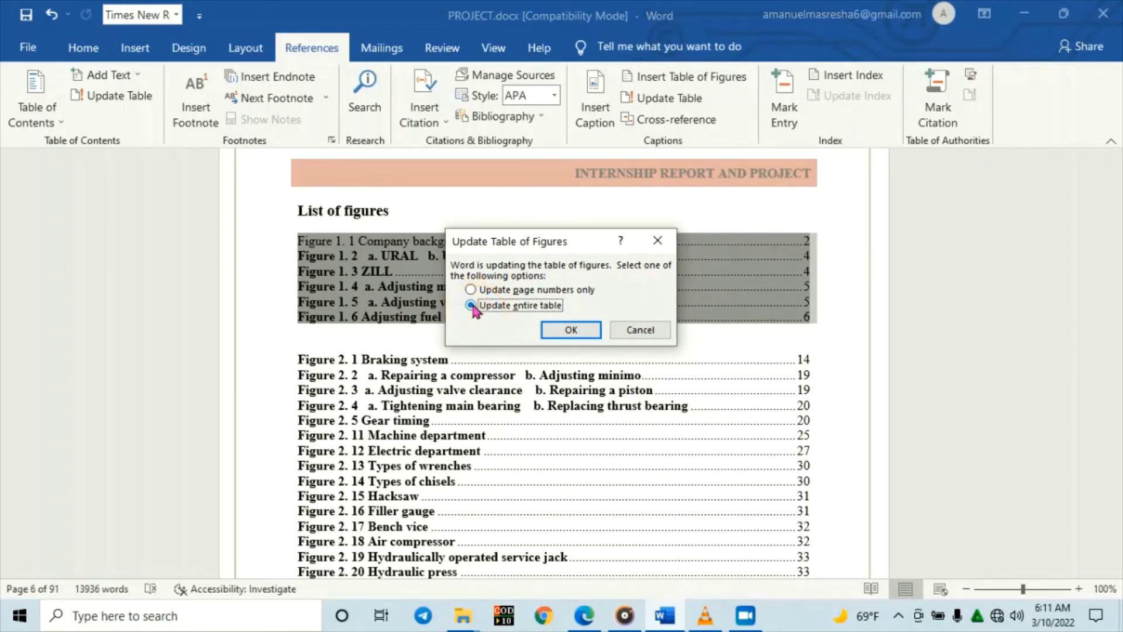
left_click(570, 329)
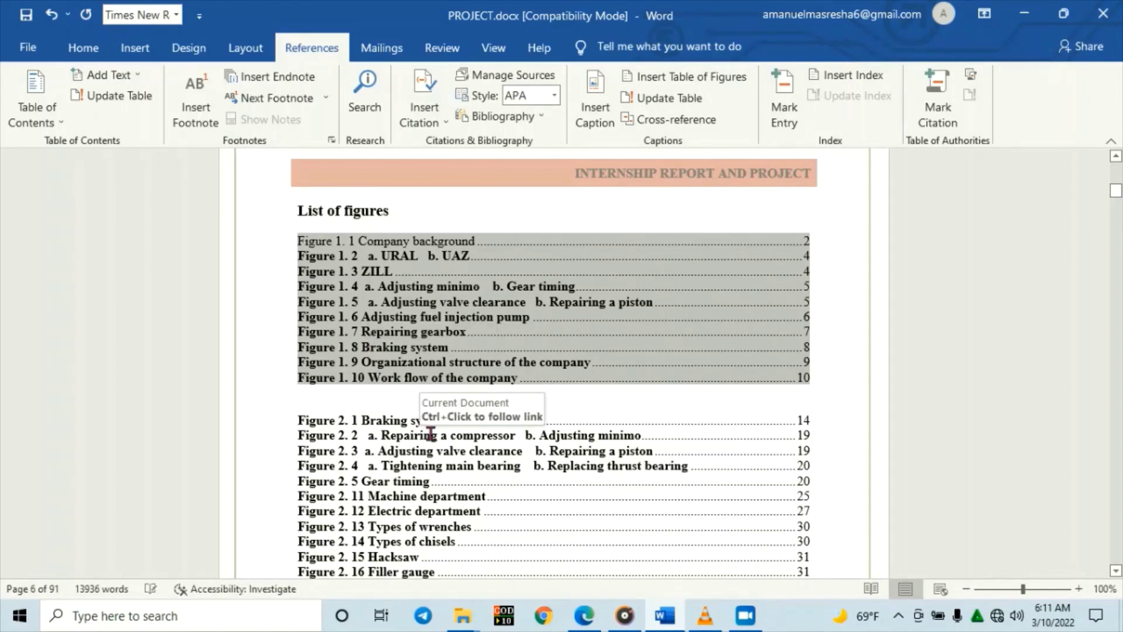
left_click(482, 516)
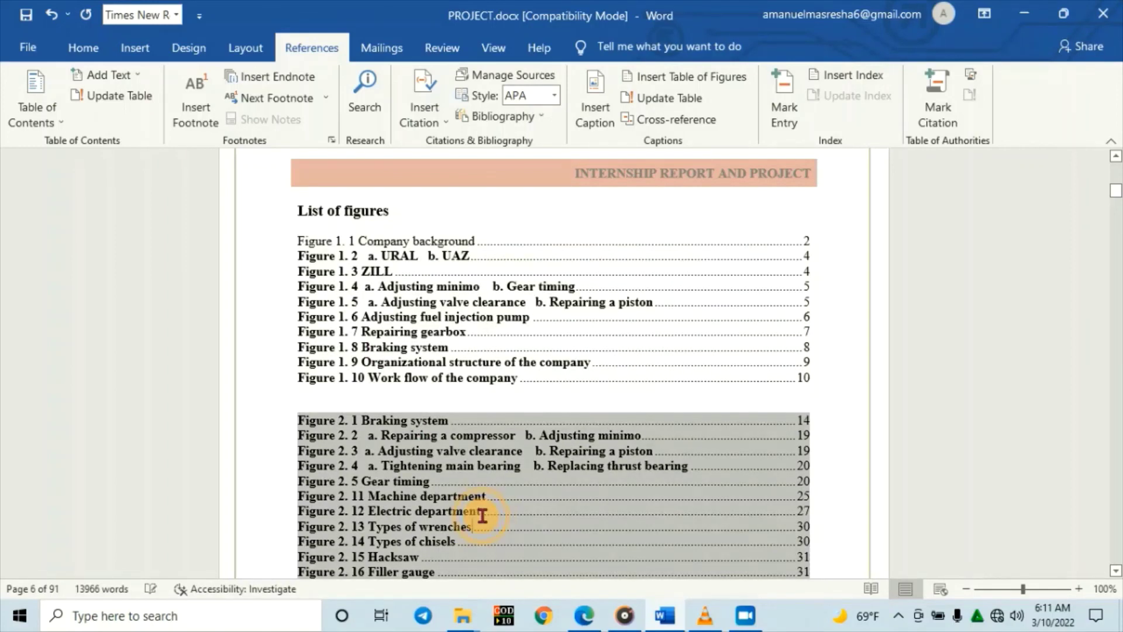